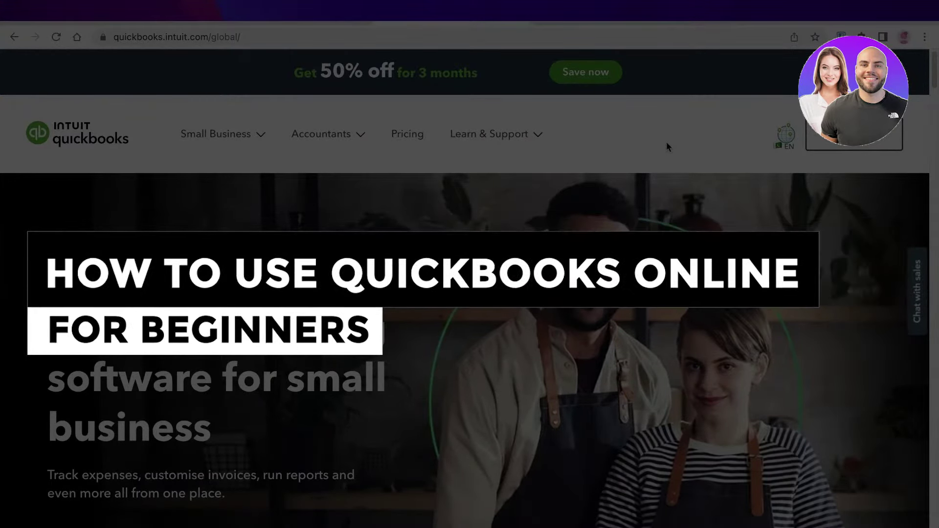
Scroll the QuickBooks homepage down to the 'Run your business on your terms' invoice, receipt and report cards
scroll(558, 178, "down", 1)
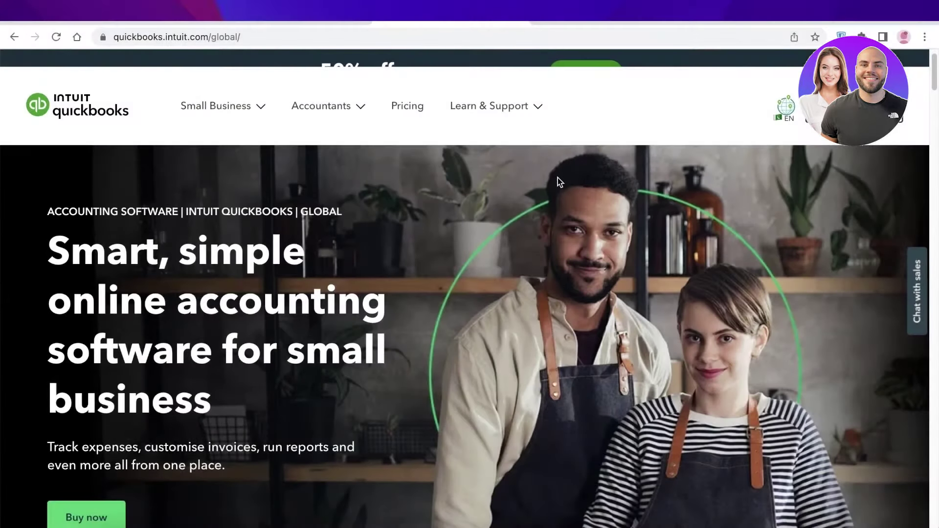
scroll(559, 183, "down", 7)
scroll(559, 186, "down", 7)
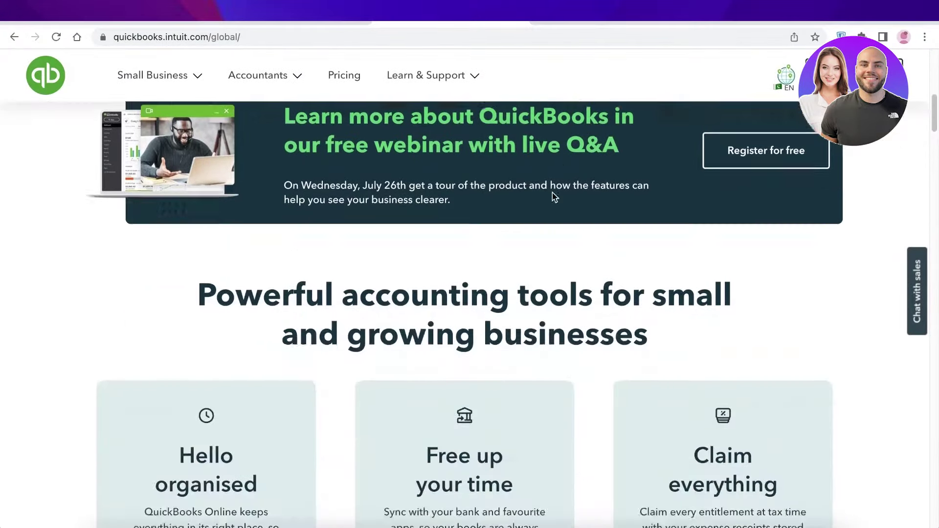
scroll(541, 188, "down", 2)
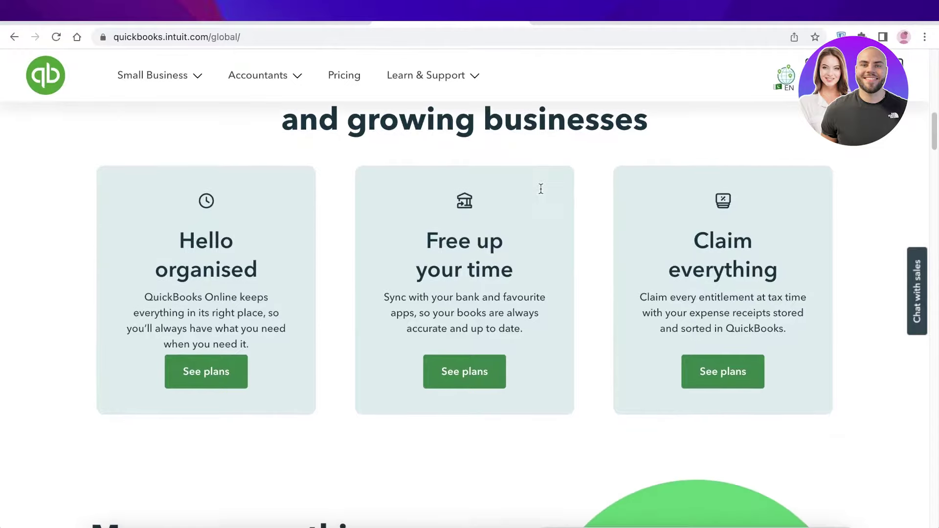
scroll(538, 198, "down", 3)
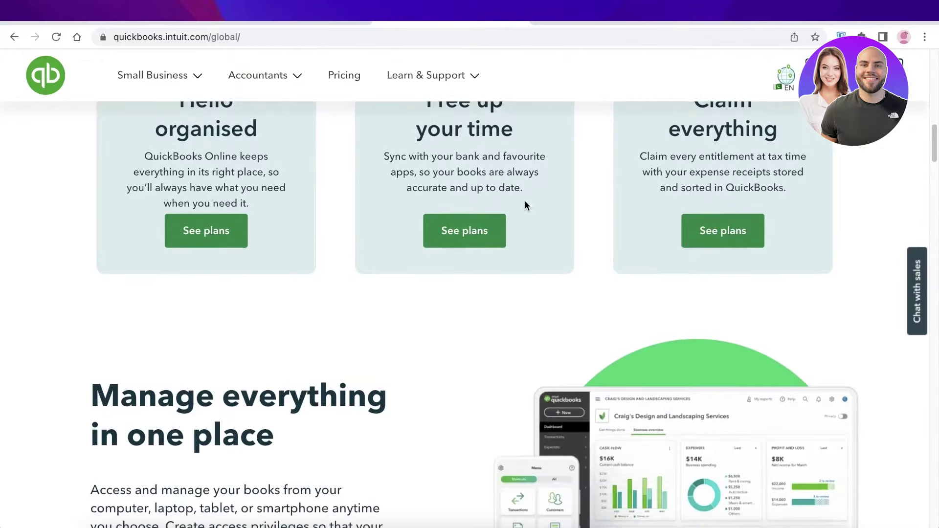
scroll(525, 205, "down", 2)
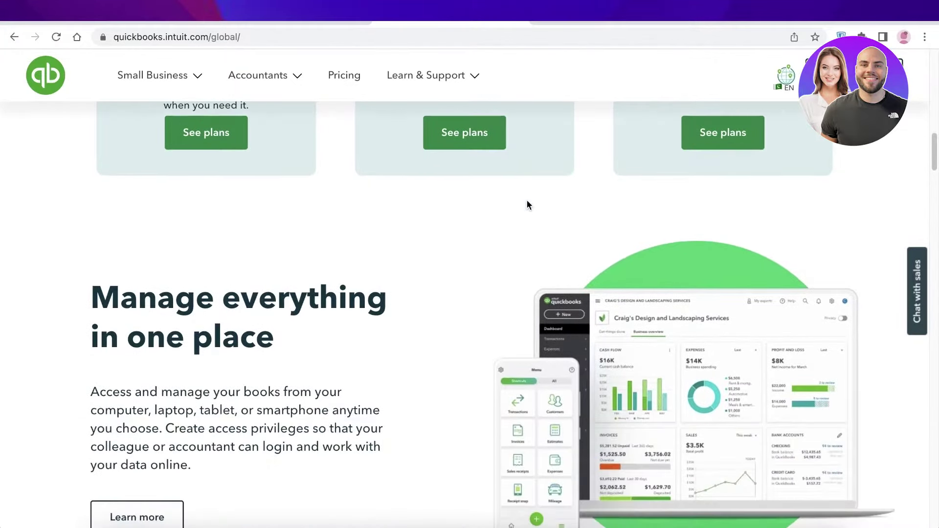
scroll(527, 204, "down", 2)
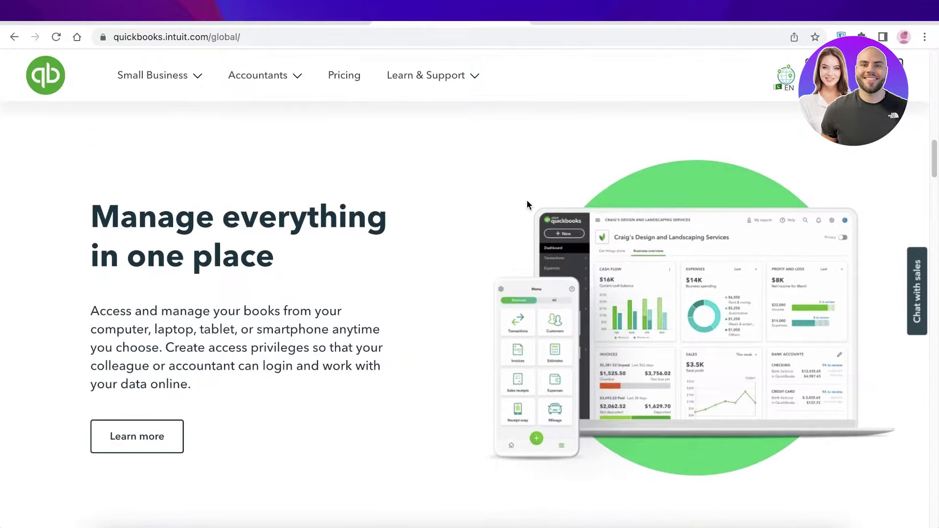
scroll(289, 235, "down", 1)
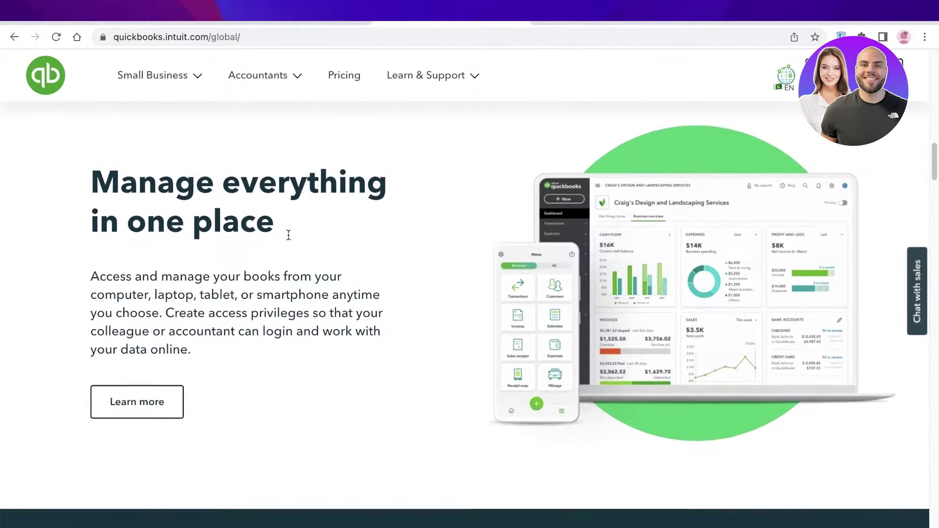
scroll(289, 235, "down", 1)
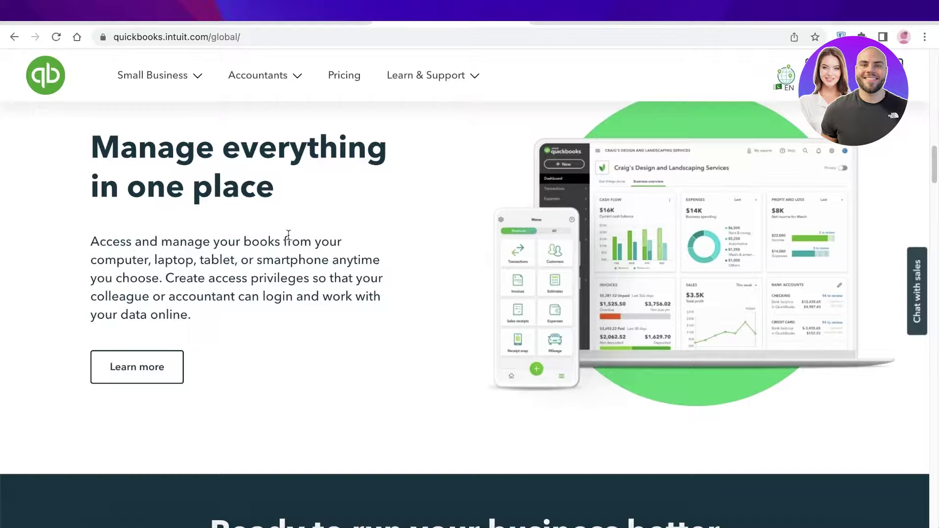
scroll(289, 235, "down", 1)
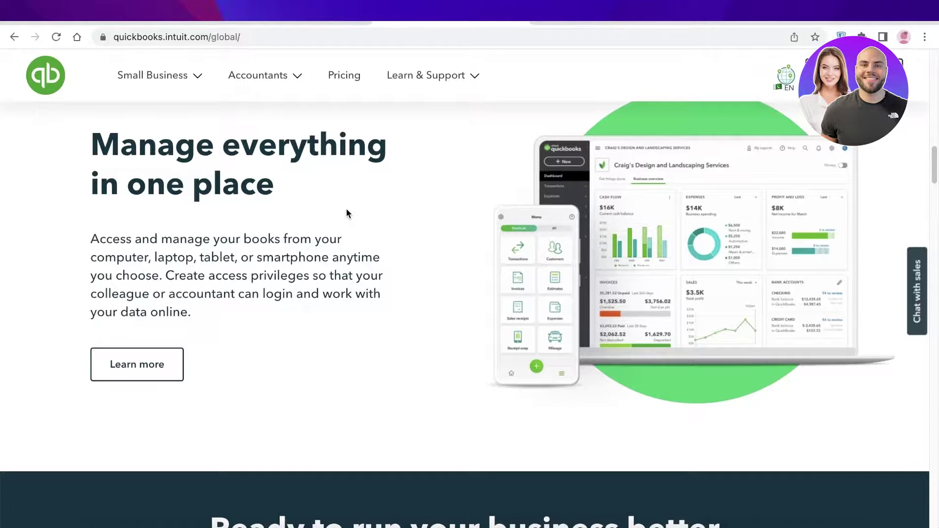
scroll(337, 222, "down", 3)
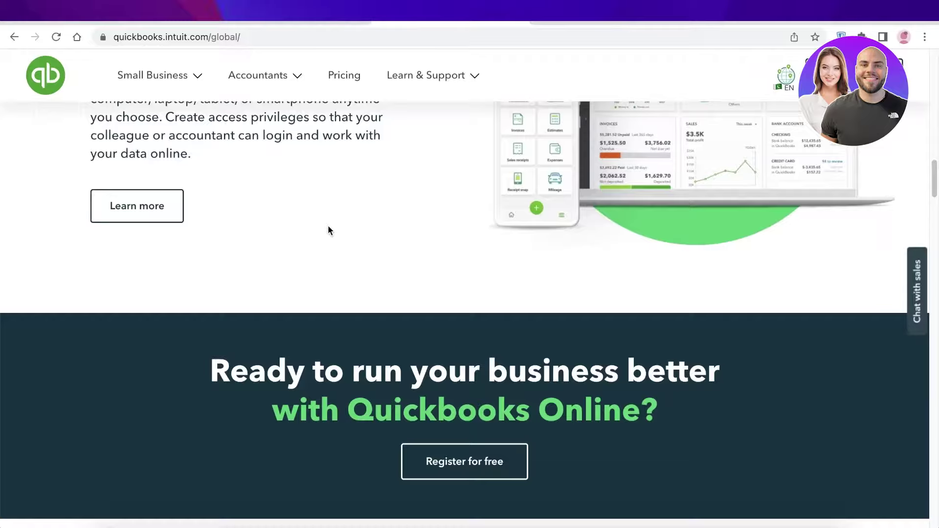
scroll(328, 230, "down", 10)
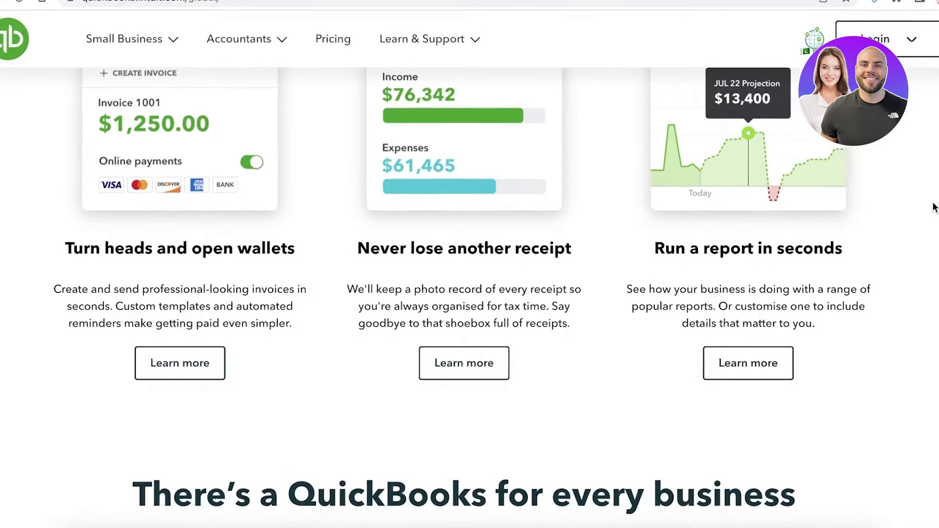
scroll(933, 207, "up", 2)
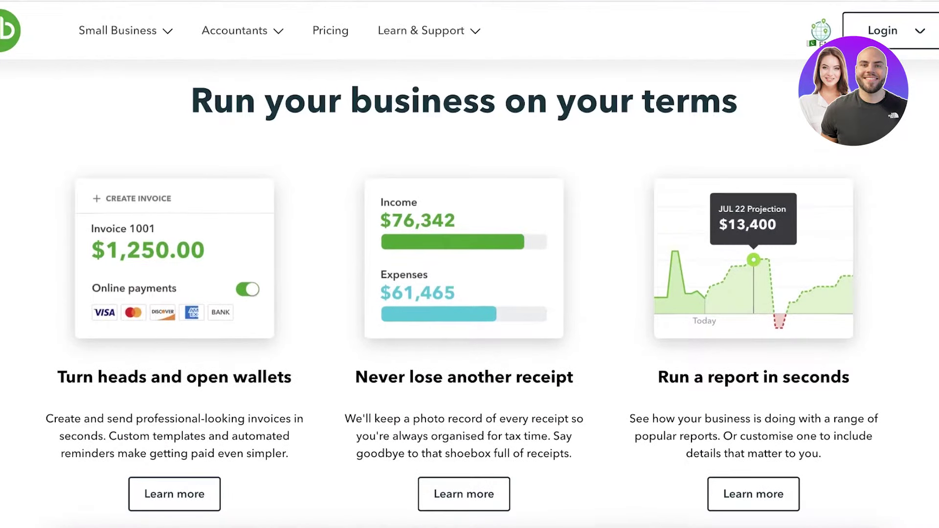
scroll(470, 293, "down", 3)
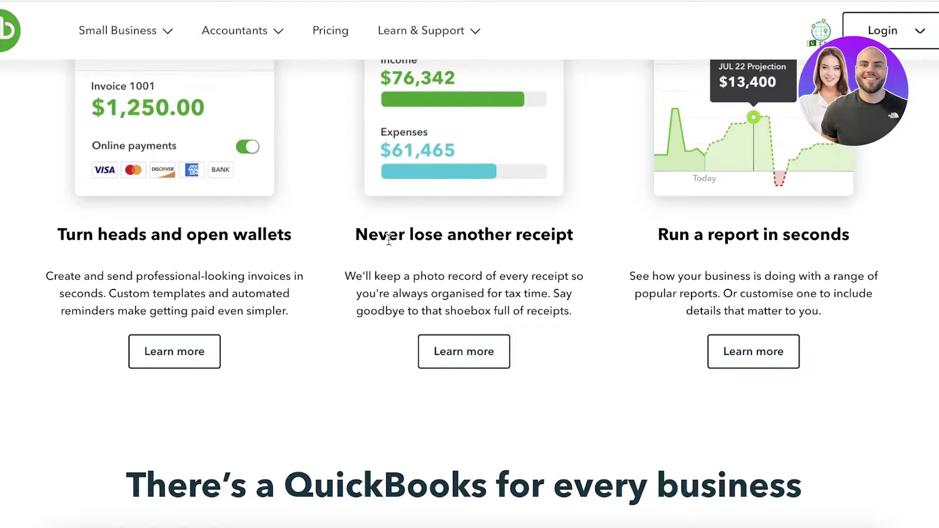
scroll(374, 267, "up", 1)
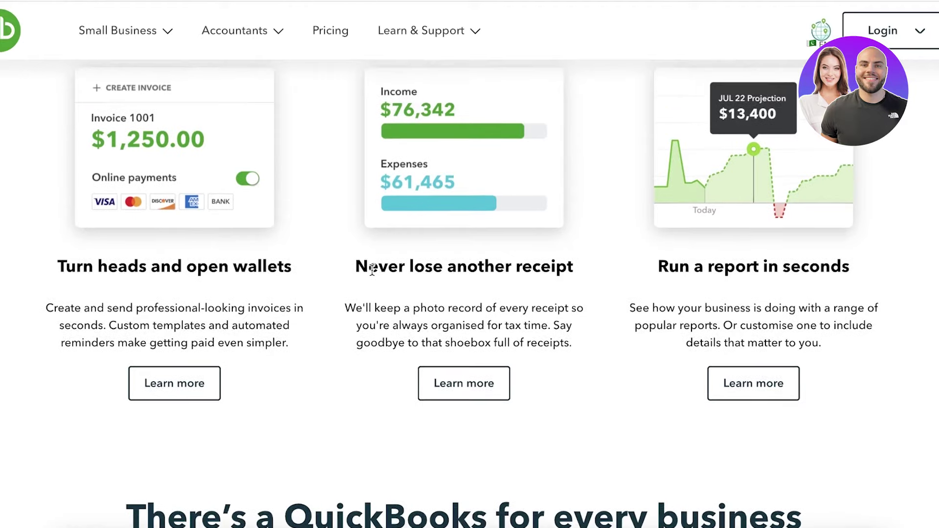
Scroll down to the Simple Start, Essentials and Plus plan cards, then back up to 'Manage everything in one place'
scroll(374, 268, "down", 8)
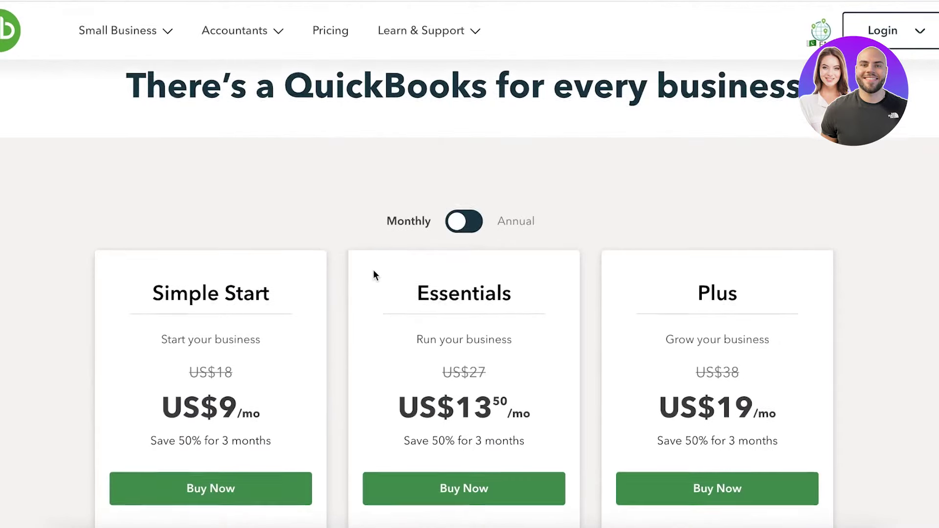
scroll(374, 271, "down", 3)
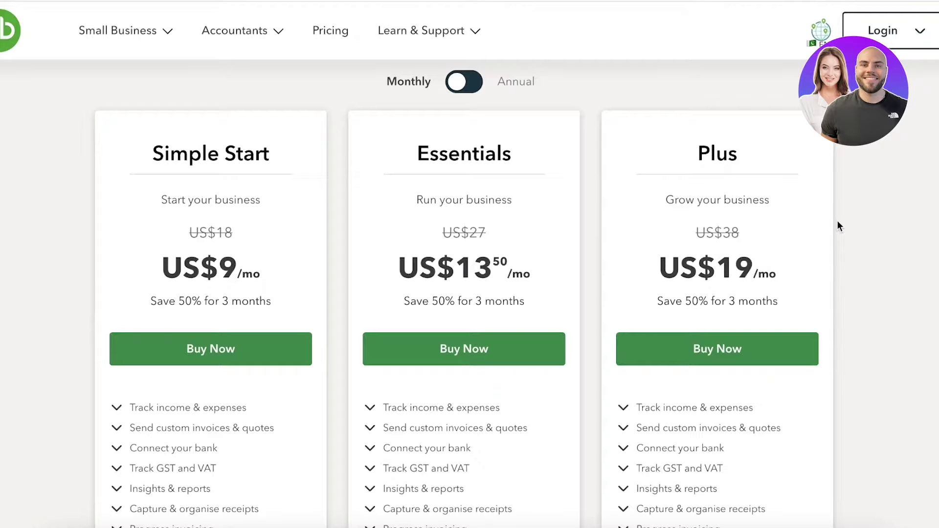
scroll(307, 200, "down", 1)
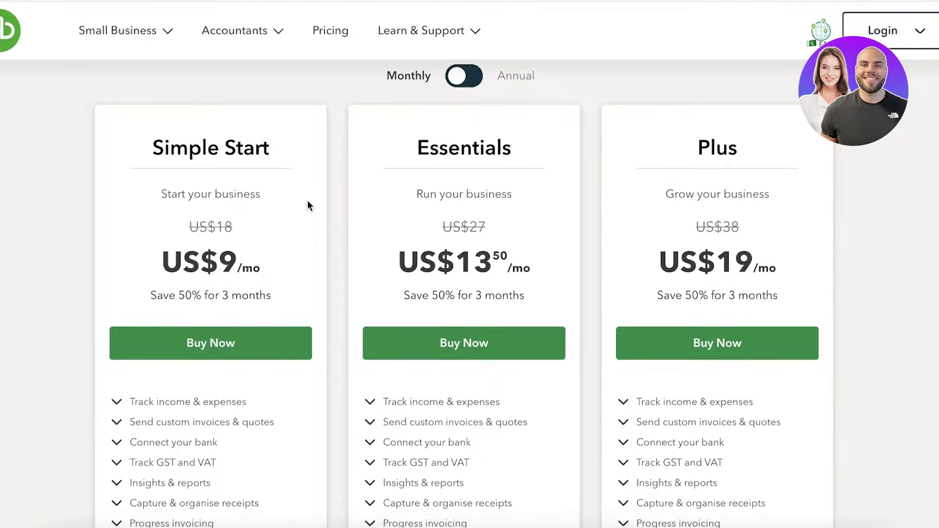
scroll(307, 205, "down", 1)
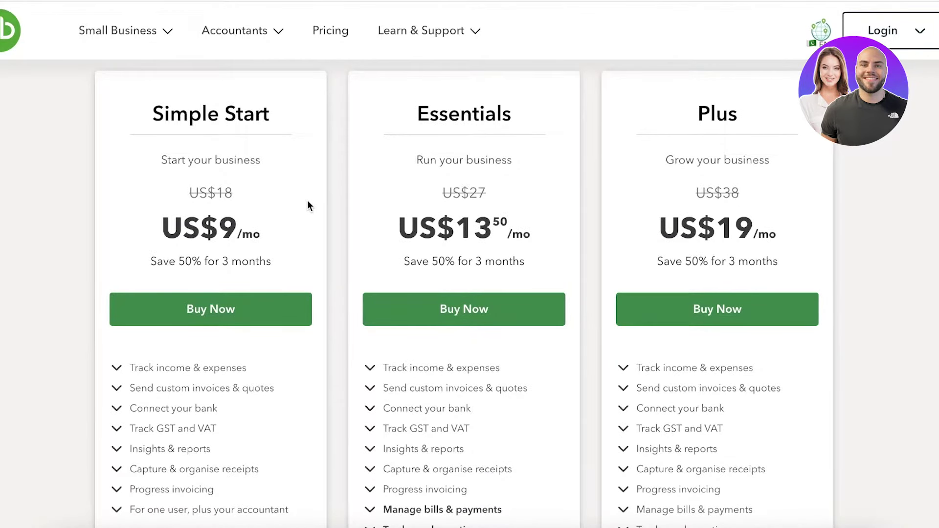
scroll(307, 205, "down", 6)
scroll(307, 205, "down", 2)
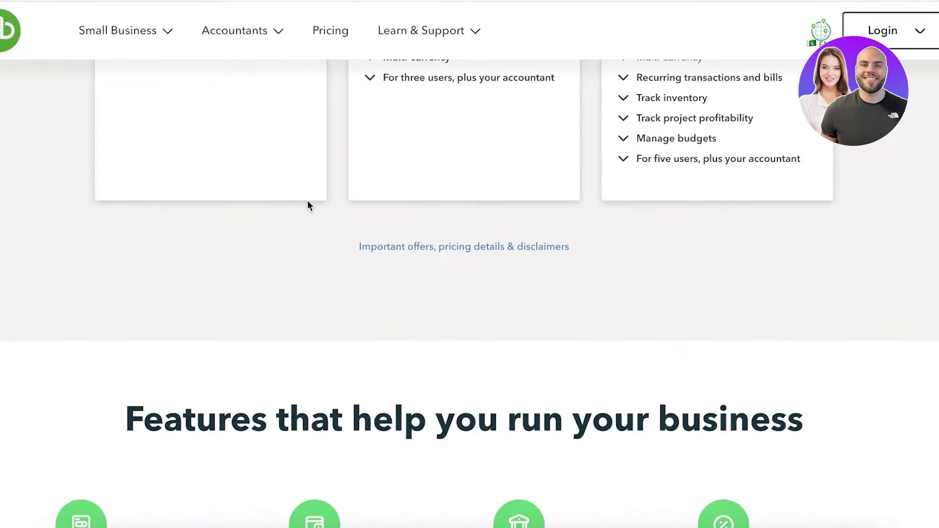
scroll(307, 205, "up", 10)
scroll(307, 204, "up", 3)
scroll(304, 194, "up", 10)
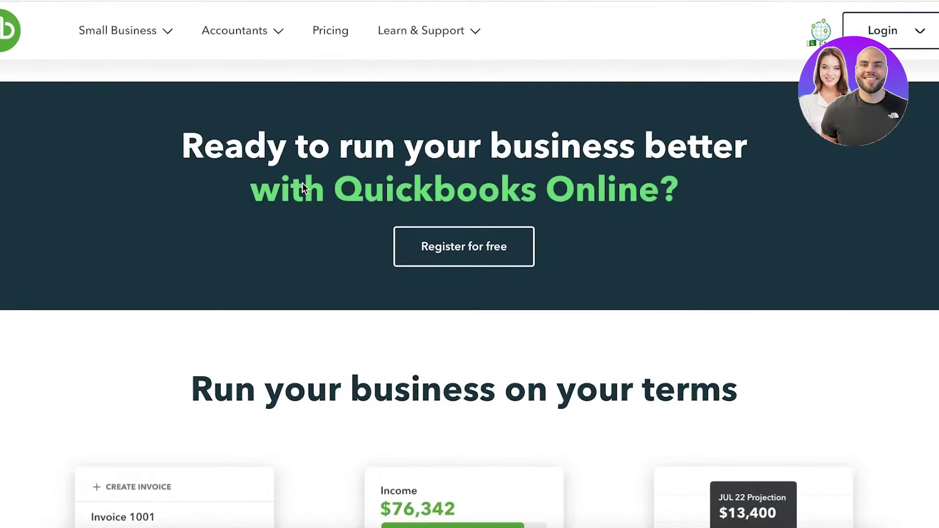
From the homepage top, choose QuickBooks Online in the Sign in menu to reach the Intuit sign-in page
left_click(7, 29)
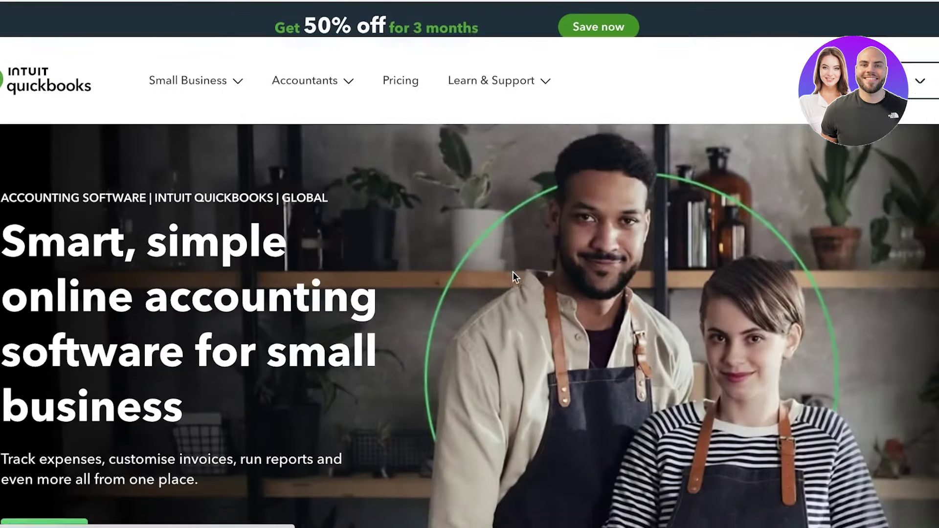
scroll(512, 272, "down", 10)
scroll(513, 272, "up", 10)
left_click(922, 95)
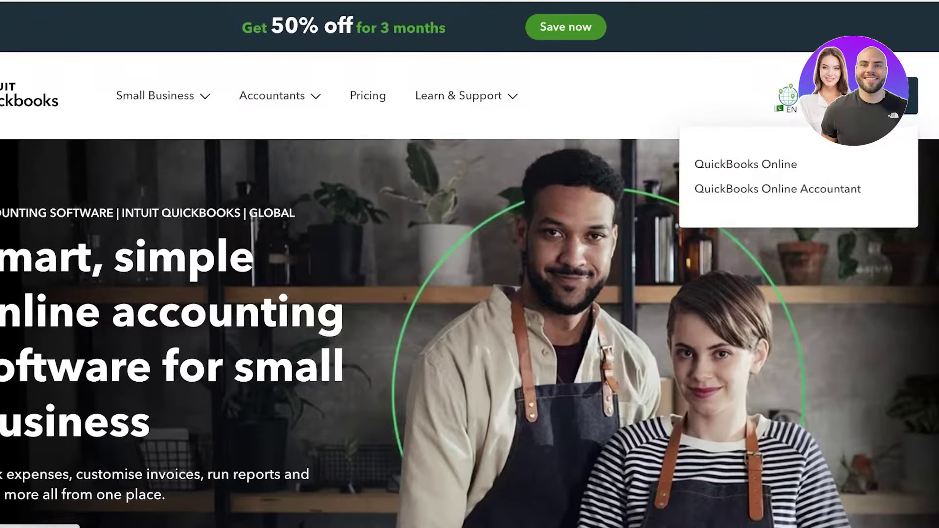
left_click(751, 166)
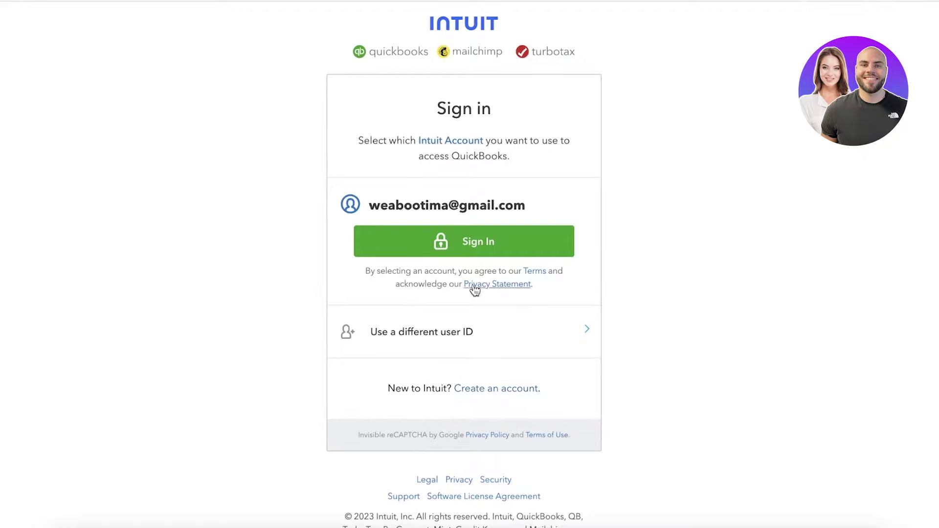
Sign in with the saved Intuit account and password, pass verification, and open the Janes Salon company
left_click(482, 247)
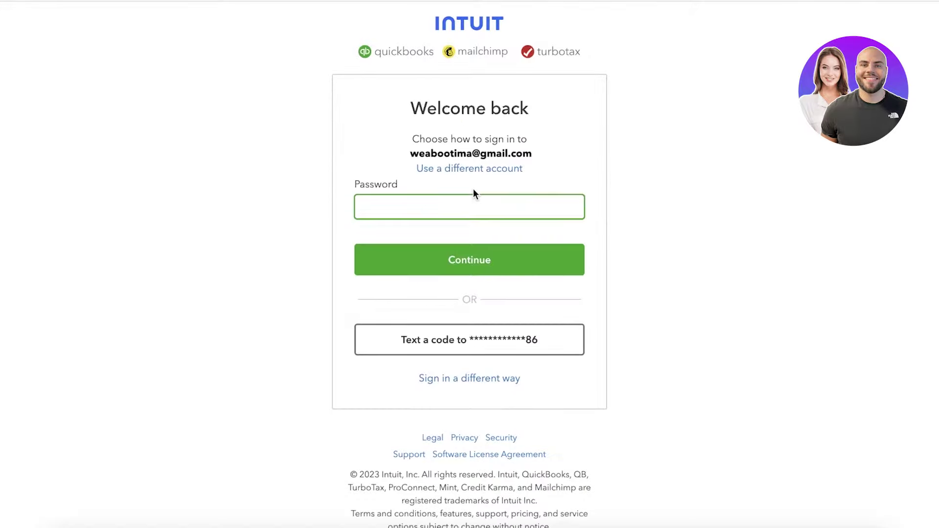
key("Return")
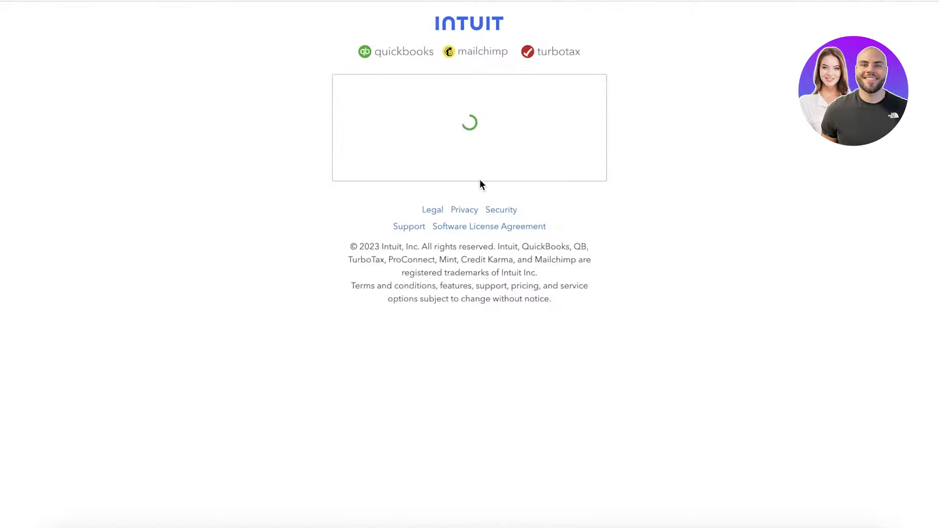
left_click(469, 343)
left_click(413, 287)
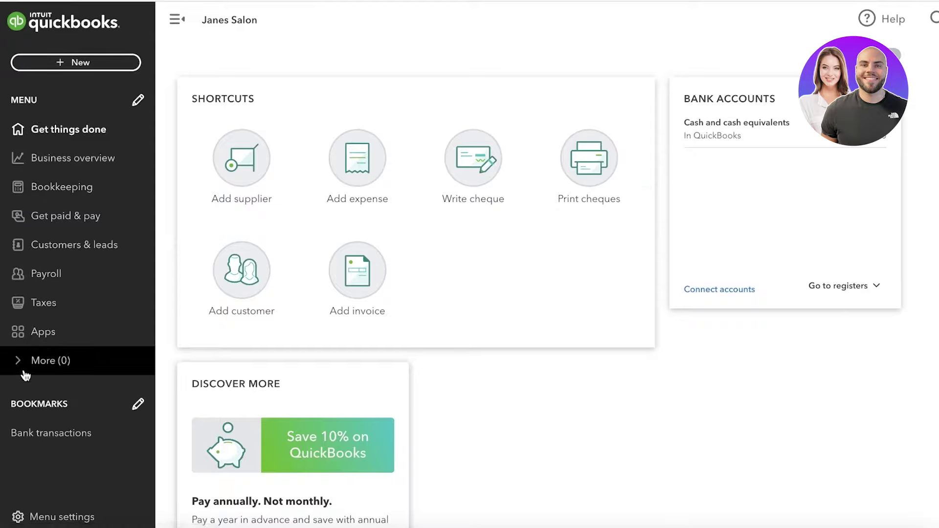
Open the Apps page's Find apps tab and glance at the app category list
left_click(32, 336)
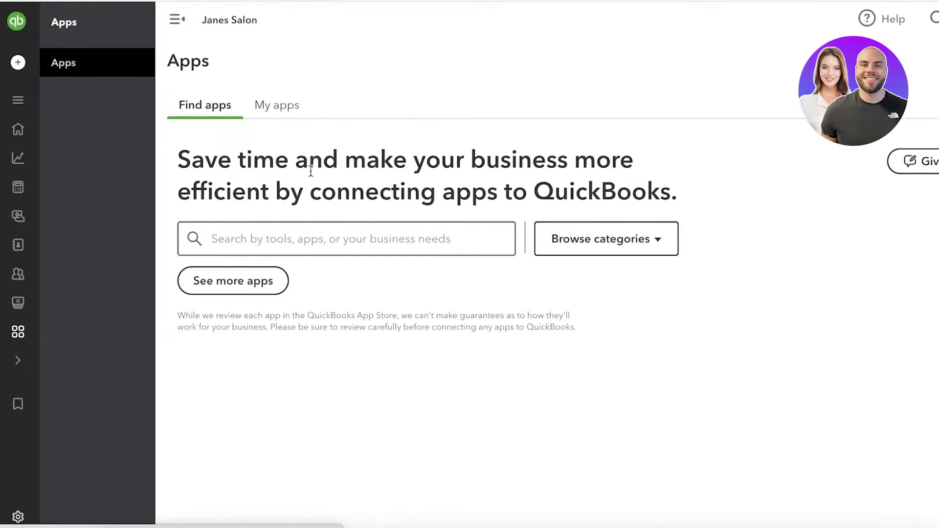
left_click(590, 249)
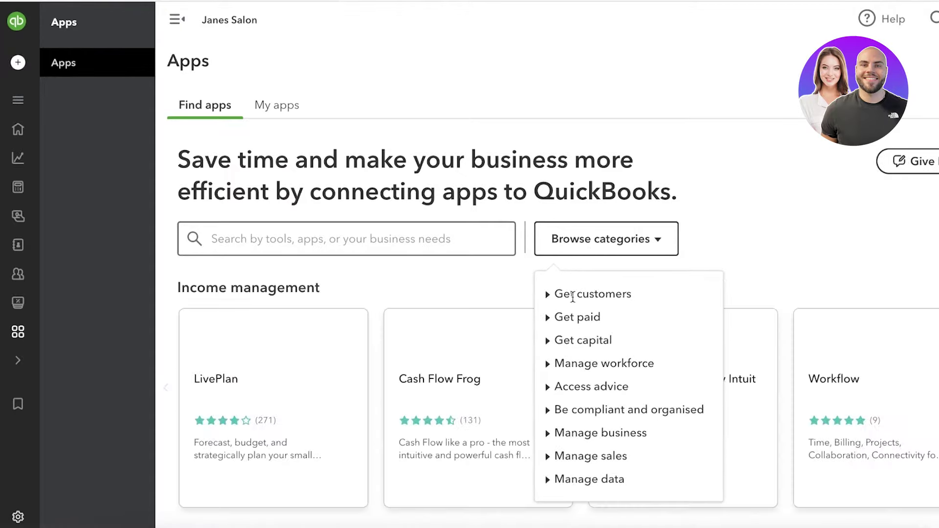
left_click(739, 176)
Browse the Income and Expense management apps such as LivePlan and Cash Flow Frog, then open the Bank transactions bookmark
scroll(741, 178, "down", 3)
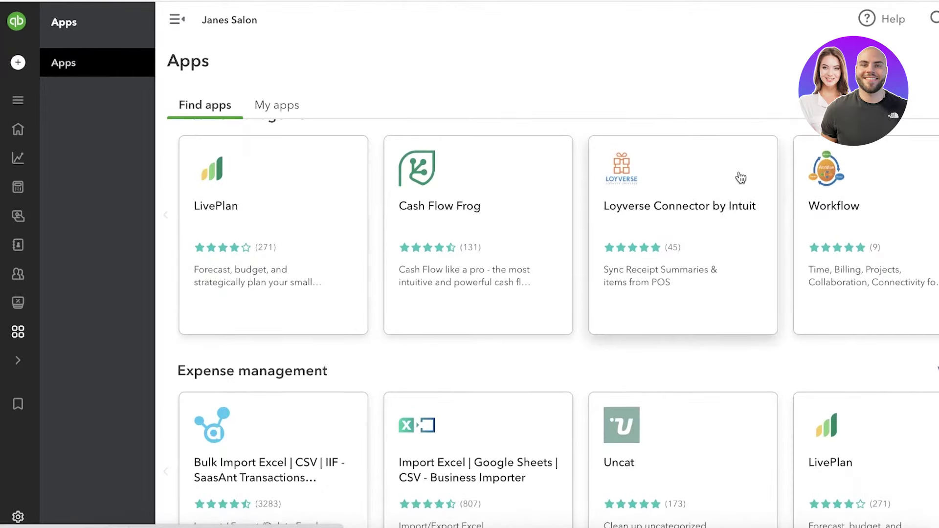
scroll(739, 174, "down", 7)
scroll(739, 176, "down", 10)
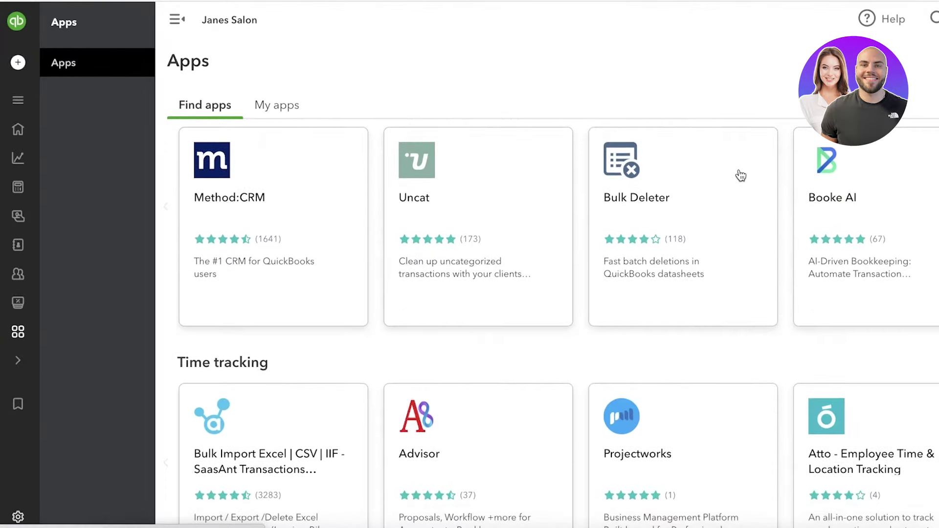
scroll(499, 182, "down", 1)
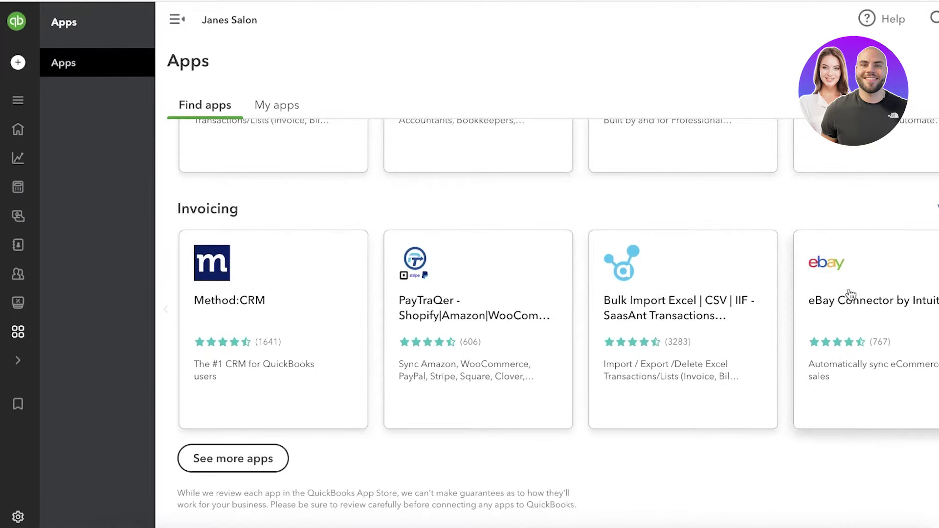
scroll(774, 292, "up", 13)
scroll(667, 274, "up", 6)
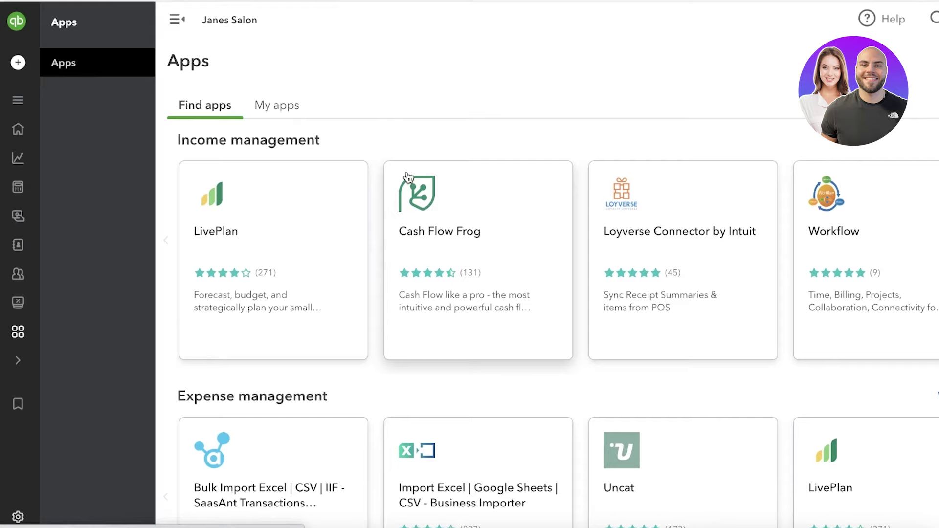
scroll(398, 180, "up", 2)
mouse_move(77, 215)
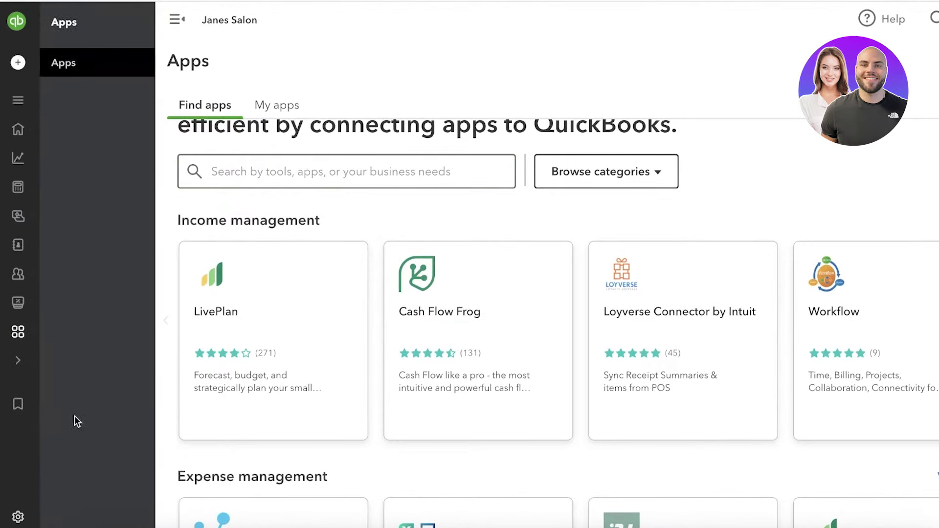
left_click(100, 434)
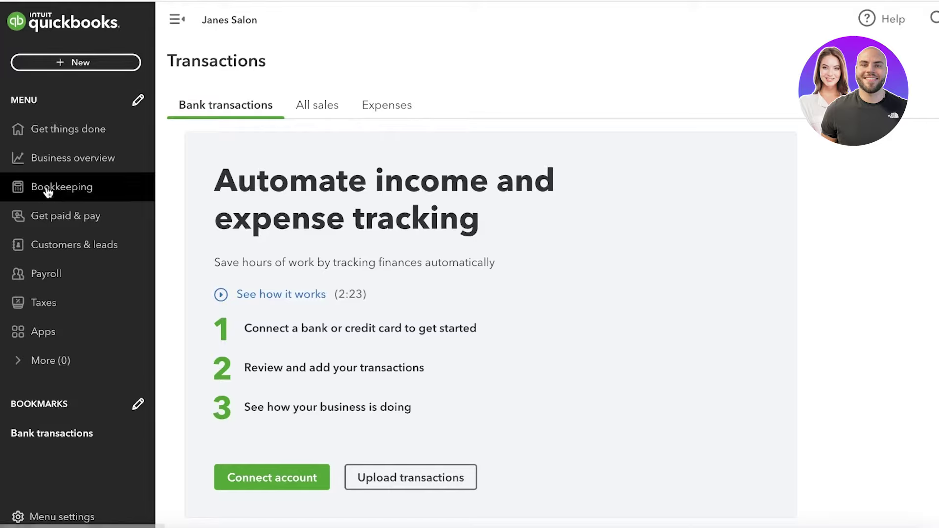
Review the + New create menu without choosing anything, then go to Customers & leads
left_click(89, 62)
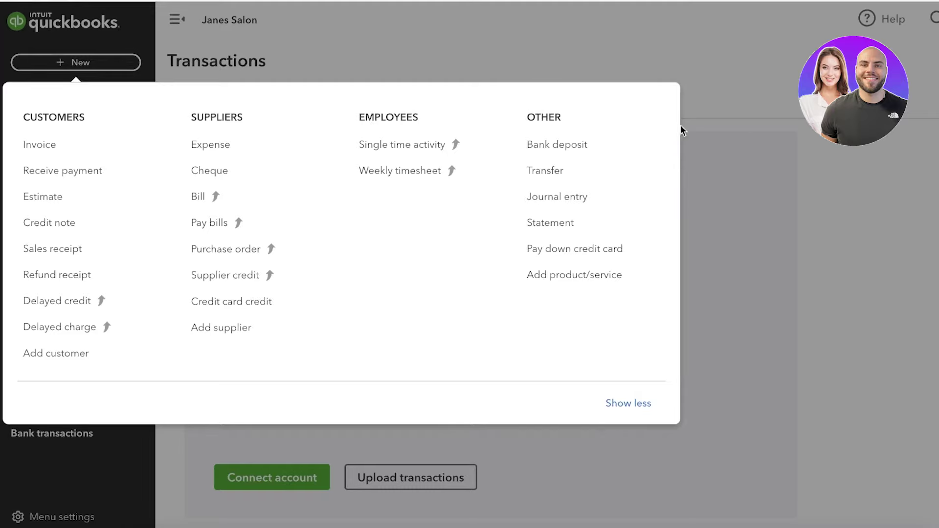
left_click(821, 143)
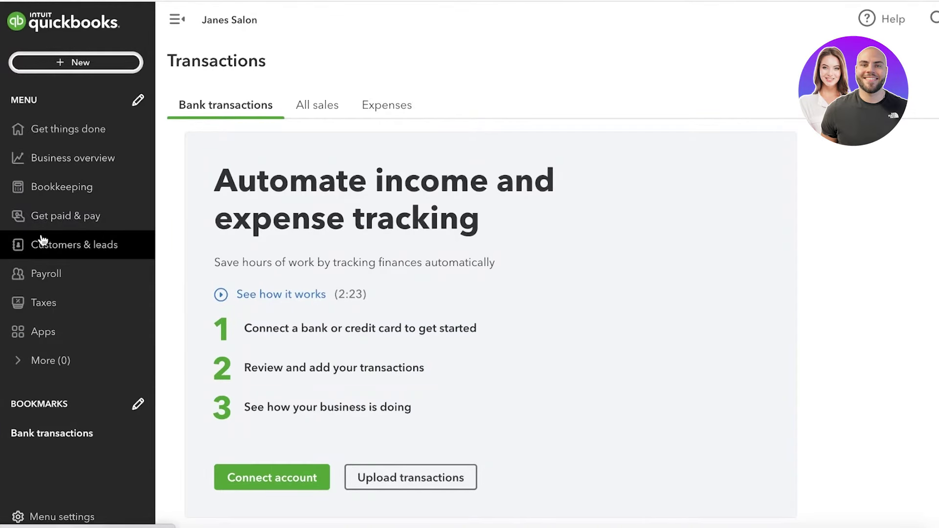
left_click(43, 239)
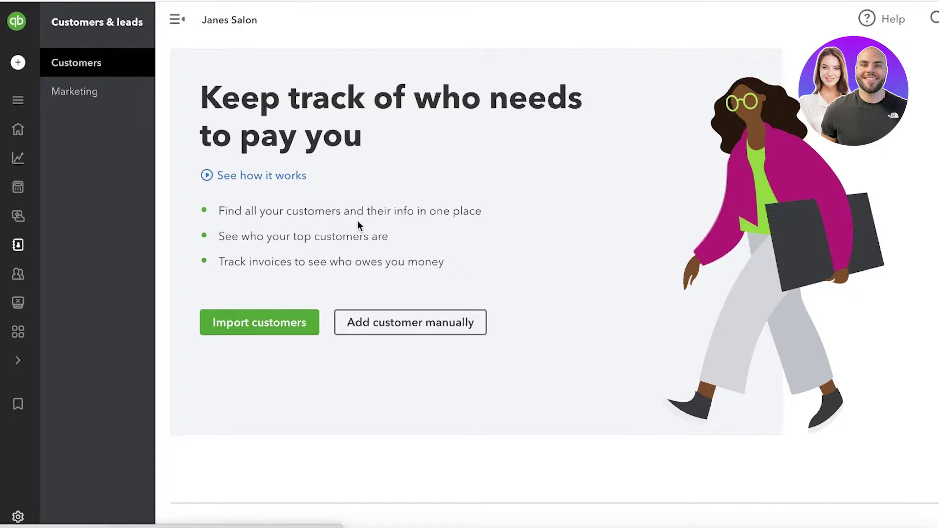
Add a customer manually, entering the display name, title Miss and the customer's first name
left_click(394, 337)
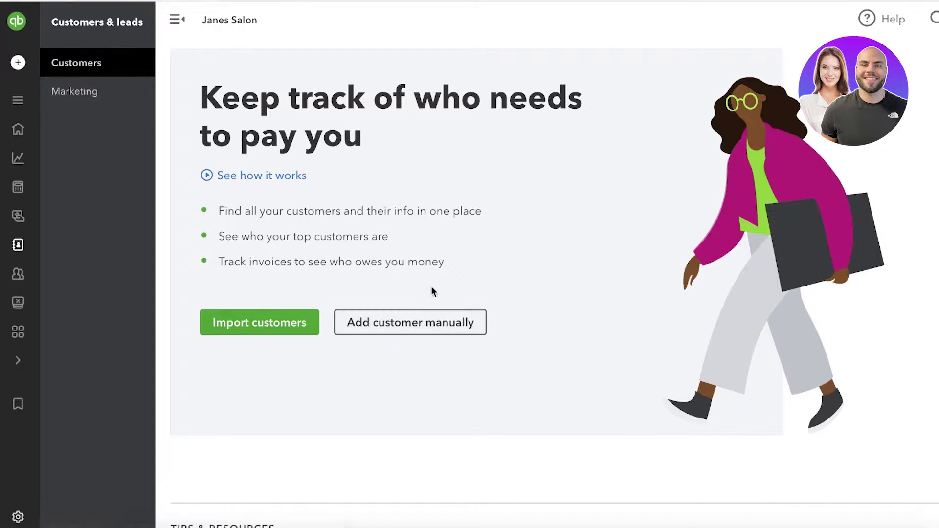
left_click(455, 135)
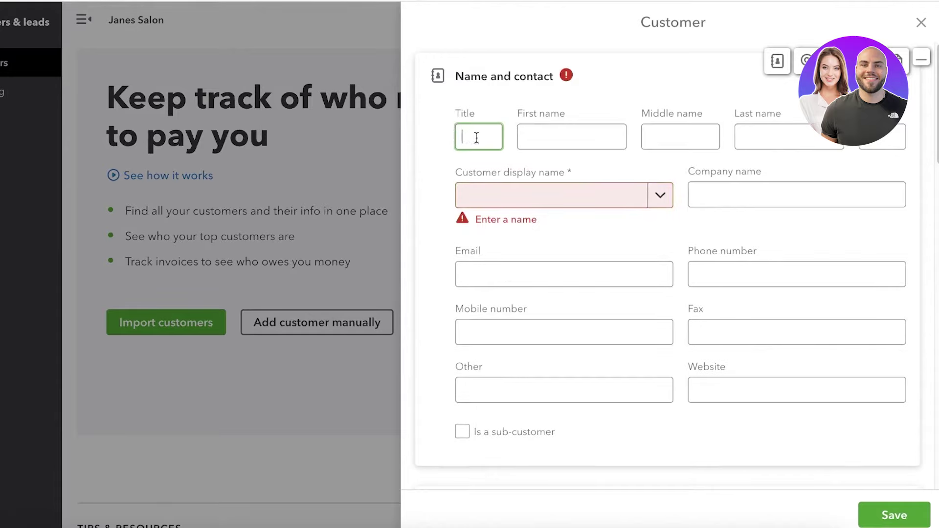
left_click(477, 193)
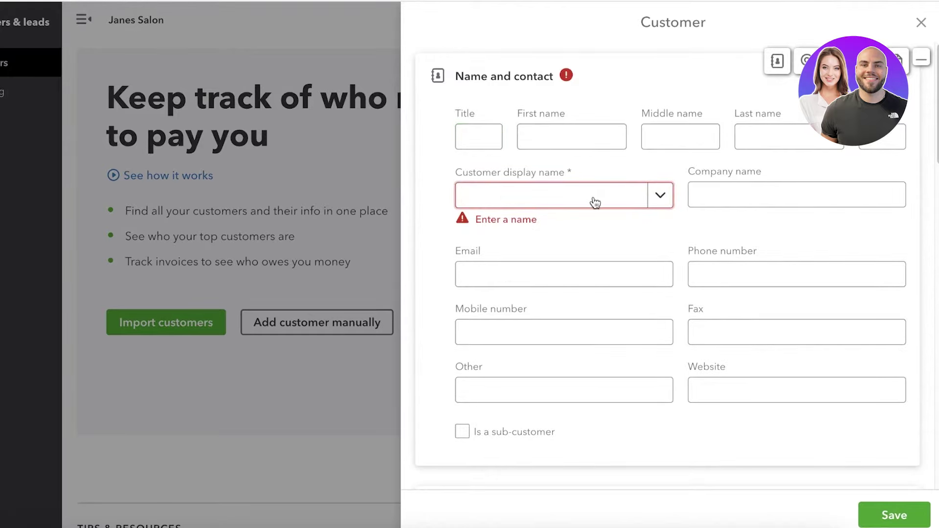
type("Alison")
left_click(497, 137)
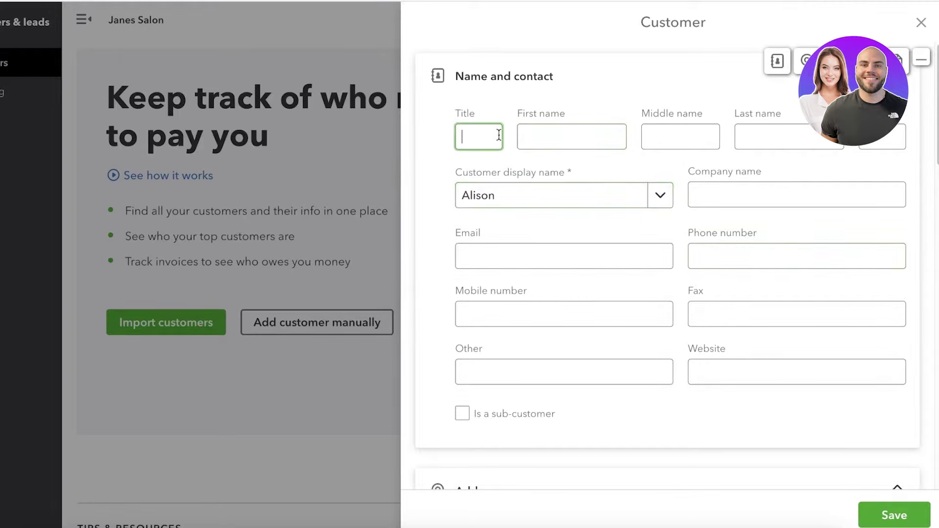
type("Miss")
left_click(590, 142)
type("A")
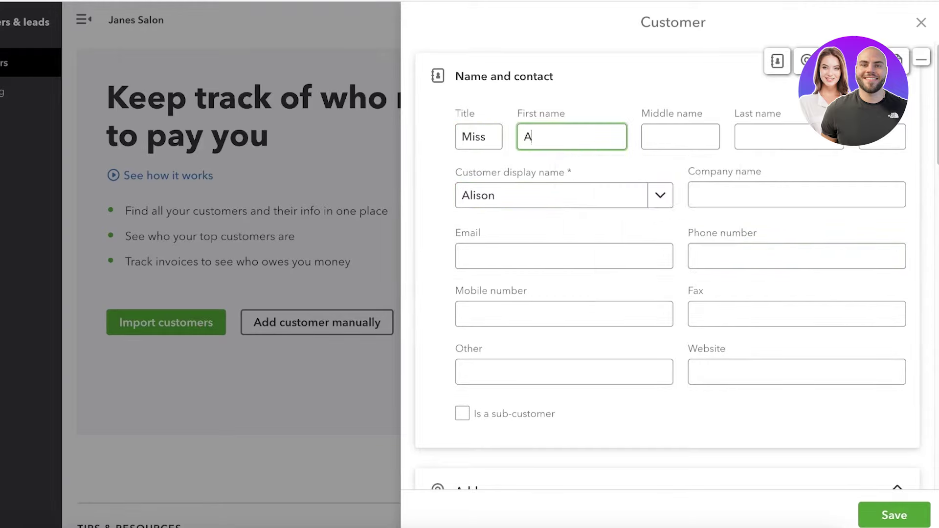
left_click(720, 193)
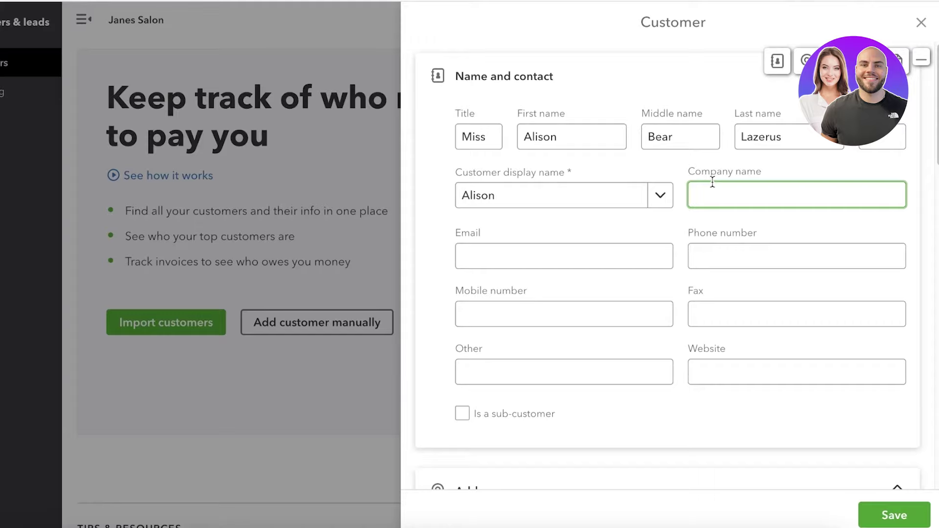
Enter company name 'Marble Aid' and look over the Payments and Additional info sections
type("Marble Aid")
scroll(755, 368, "down", 10)
scroll(524, 62, "up", 8)
scroll(754, 321, "up", 5)
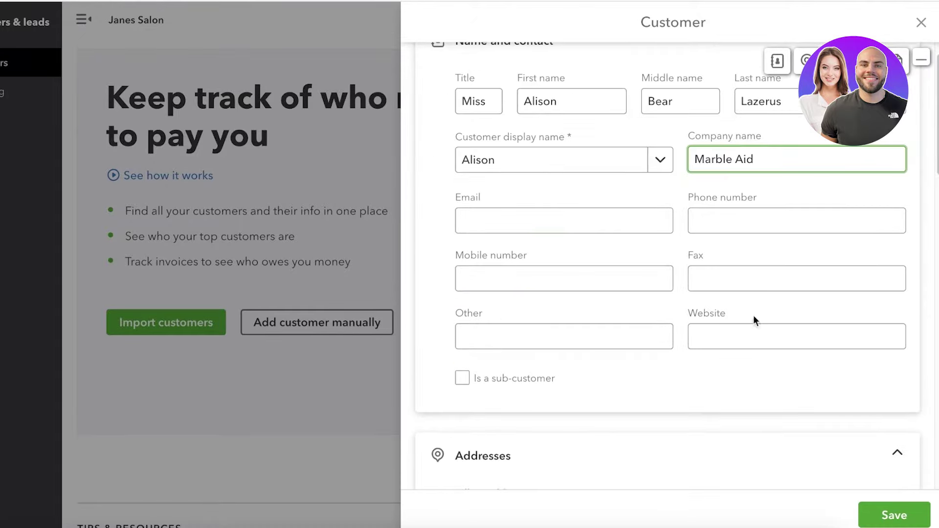
scroll(755, 339, "down", 4)
scroll(613, 188, "down", 6)
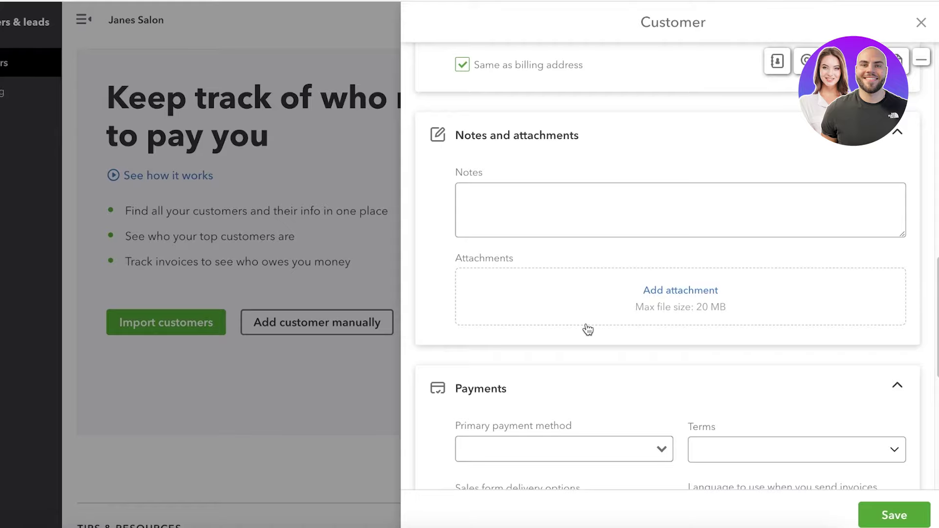
right_click(641, 67)
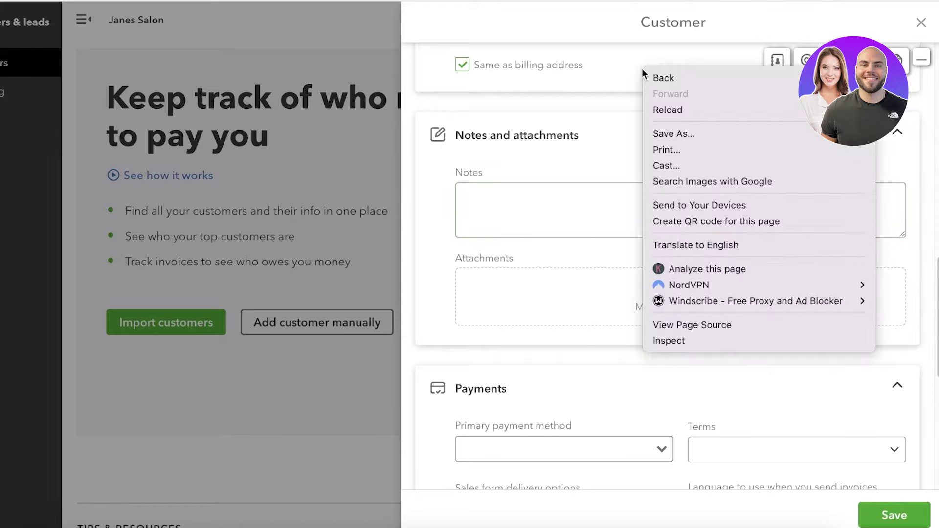
left_click(603, 131)
scroll(629, 324, "down", 3)
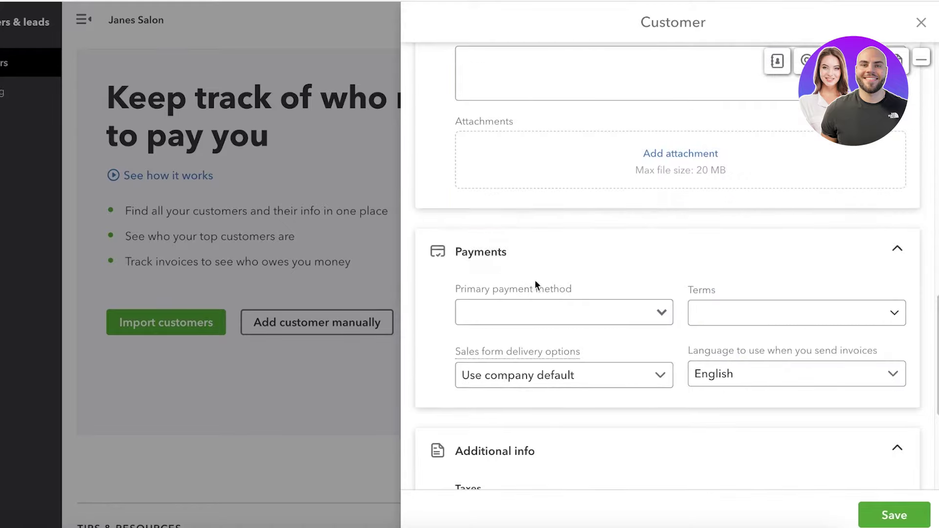
left_click(622, 318)
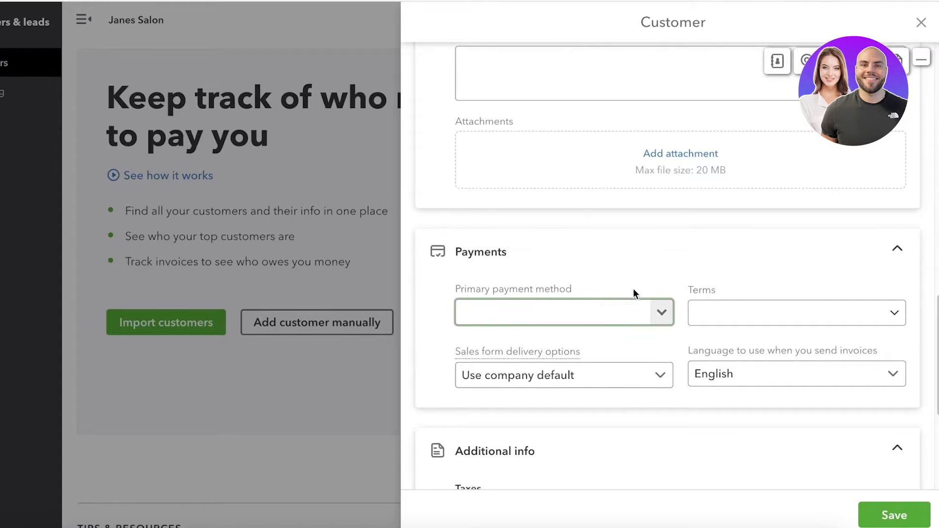
scroll(677, 298, "down", 1)
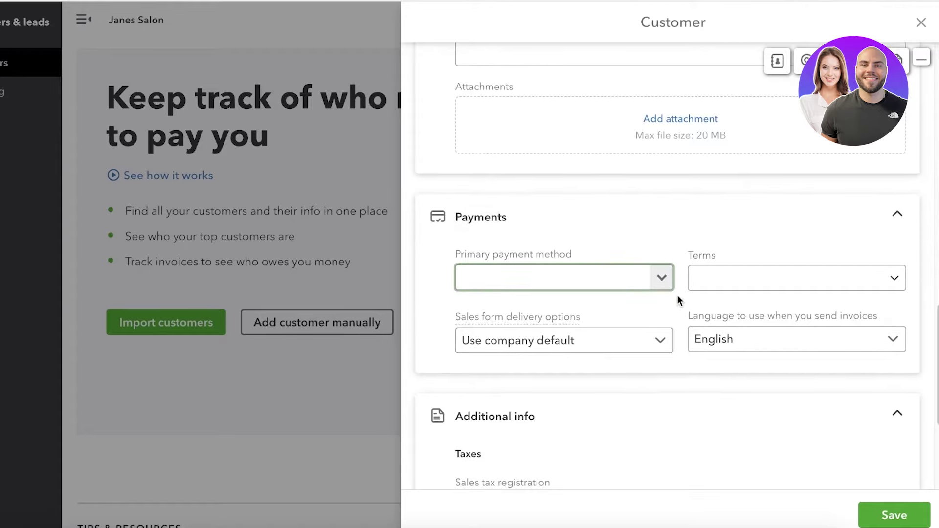
scroll(675, 282, "down", 5)
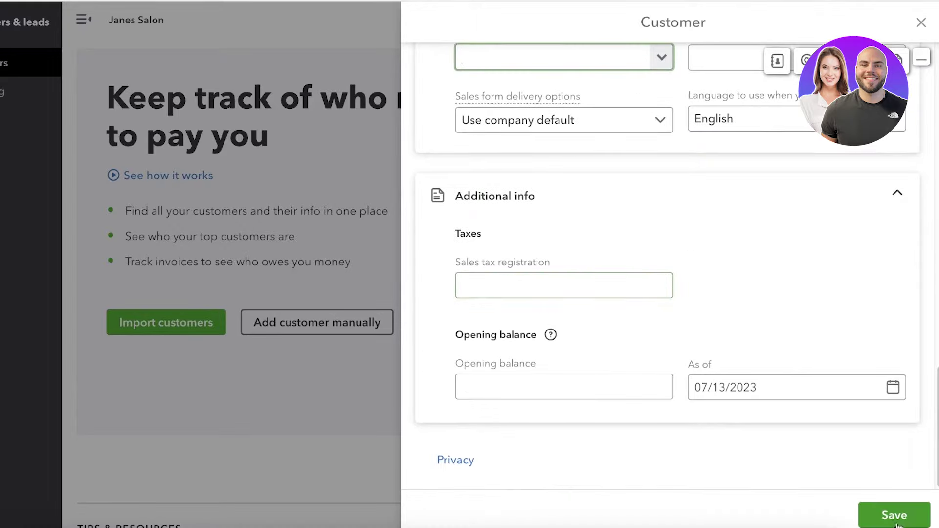
Try saving the customer, then close the form and confirm leaving without saving
left_click(339, 237)
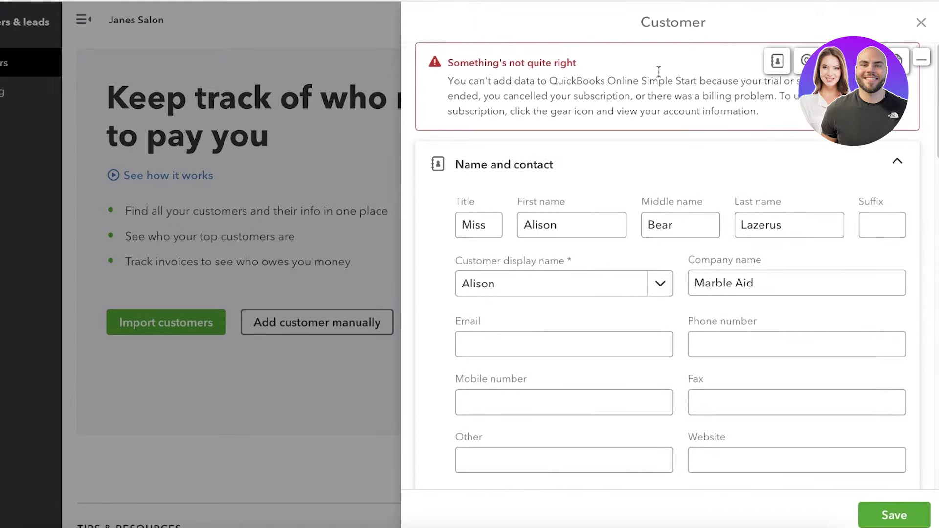
left_click(920, 22)
left_click(345, 303)
left_click(921, 22)
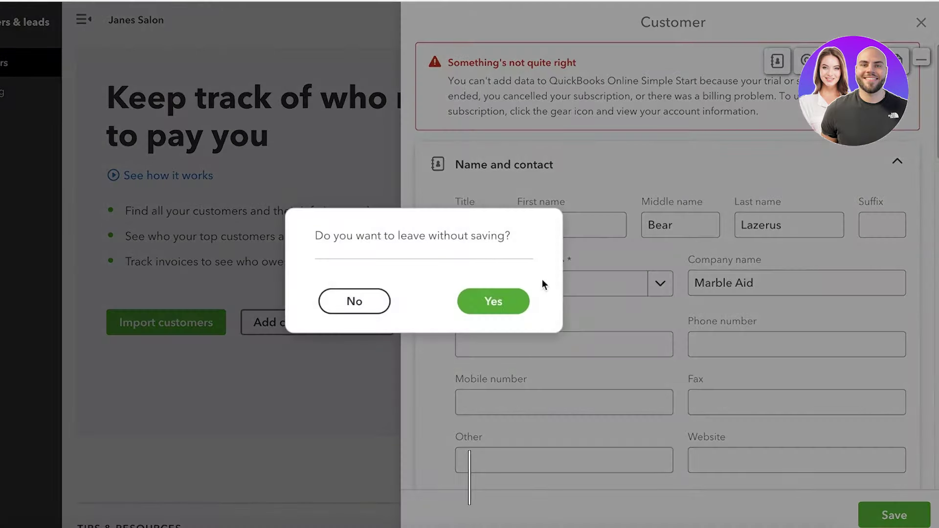
left_click(492, 301)
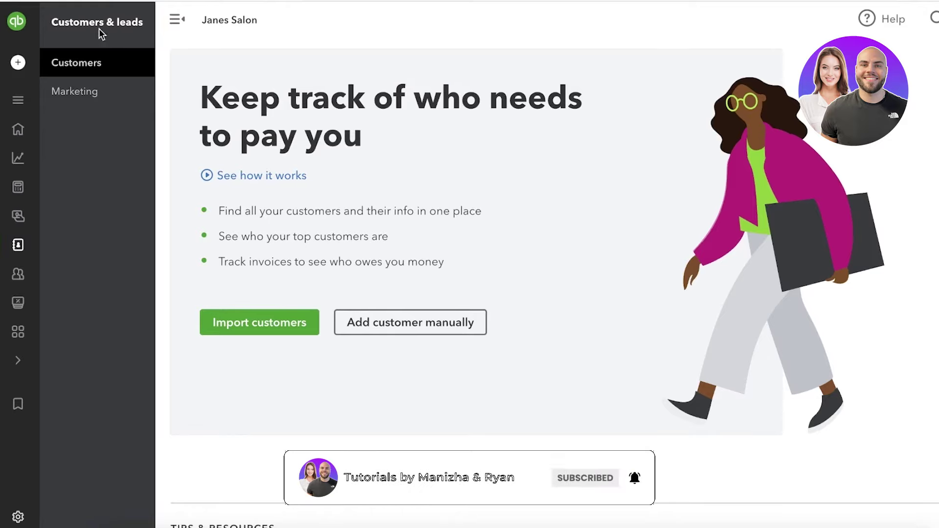
Go to the Marketing page with the free Mailchimp connection offer
left_click(93, 92)
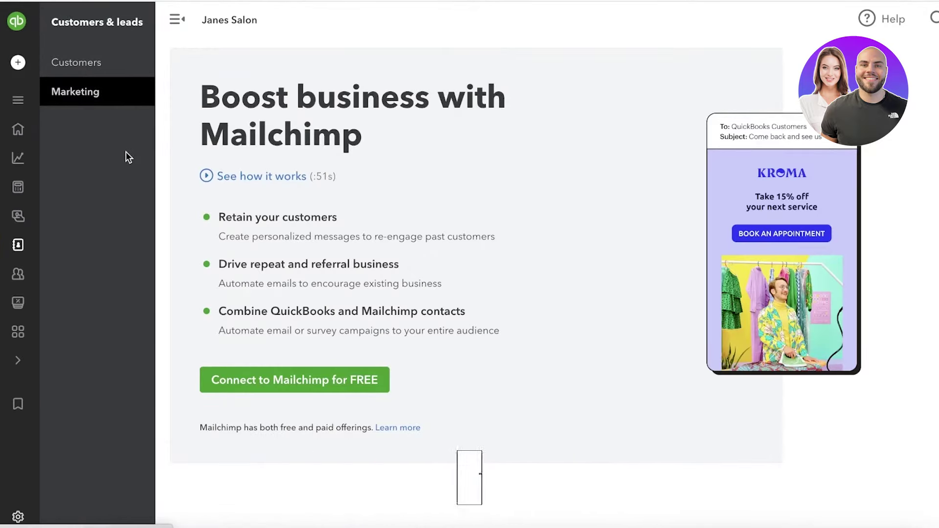
mouse_move(59, 158)
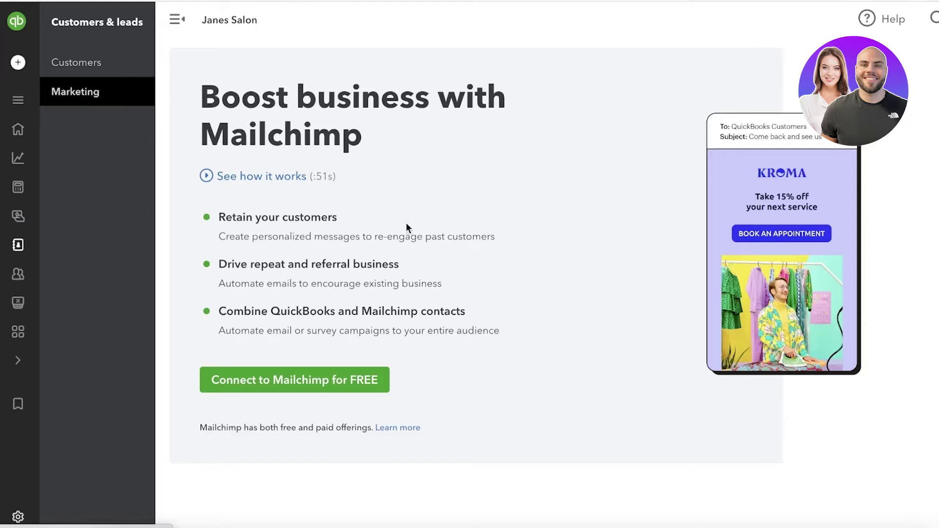
Open the Suppliers list under Get paid & pay
mouse_move(22, 268)
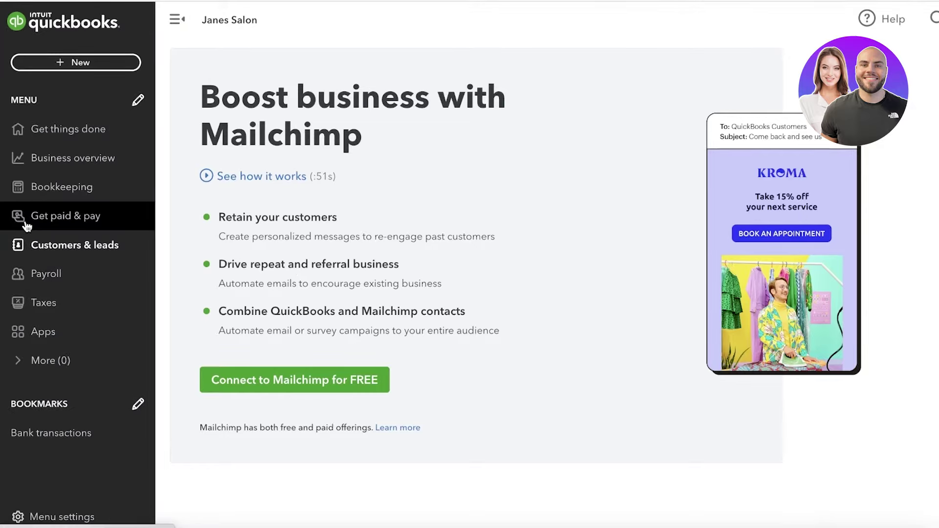
left_click(25, 222)
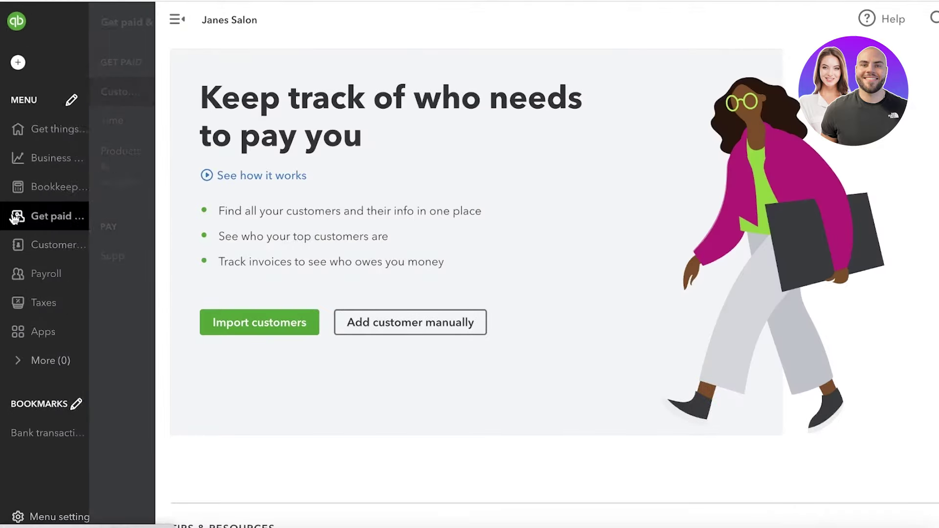
left_click(81, 231)
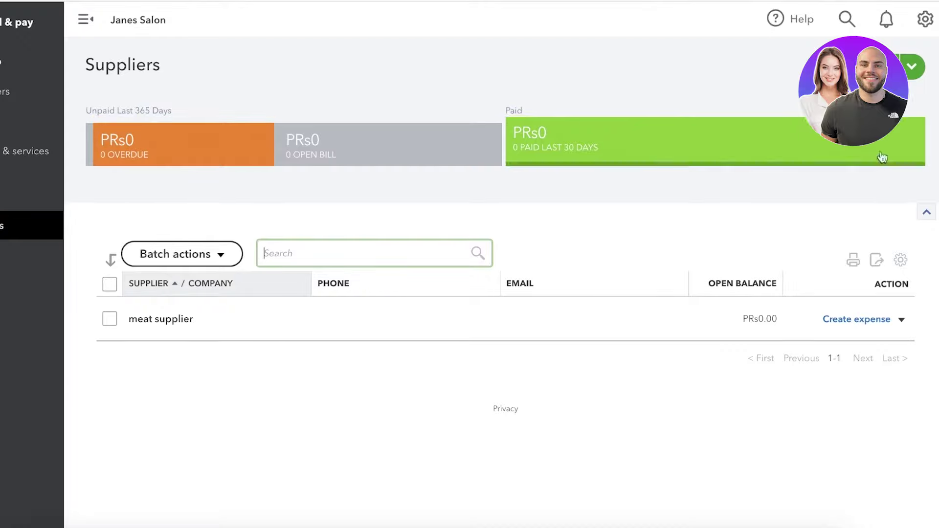
Look over a New supplier form, close it unsaved, and open the empty Products & services page
left_click(898, 66)
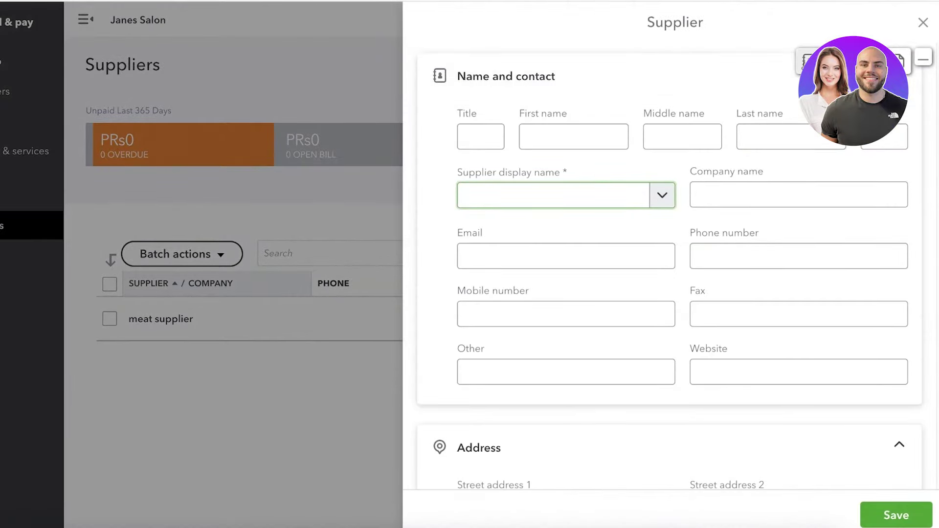
left_click(764, 92)
scroll(765, 93, "down", 1)
scroll(670, 265, "down", 12)
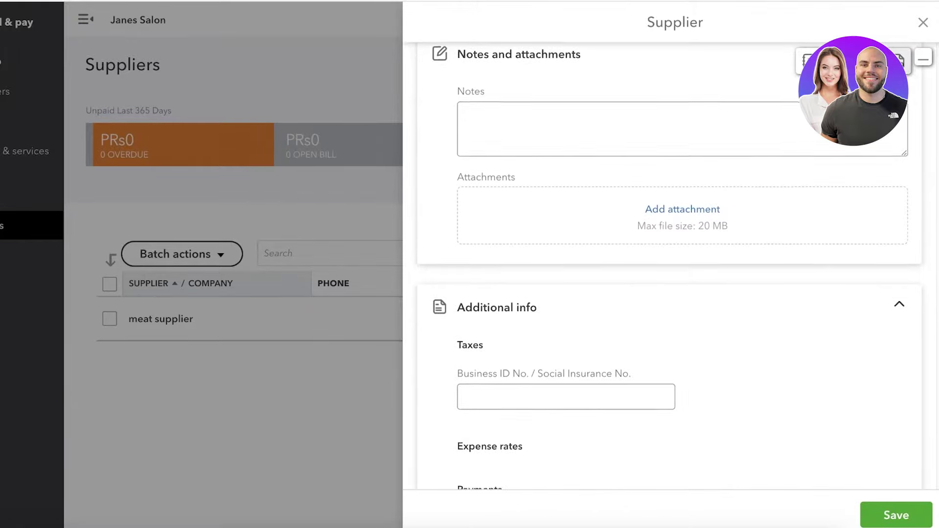
scroll(670, 266, "down", 5)
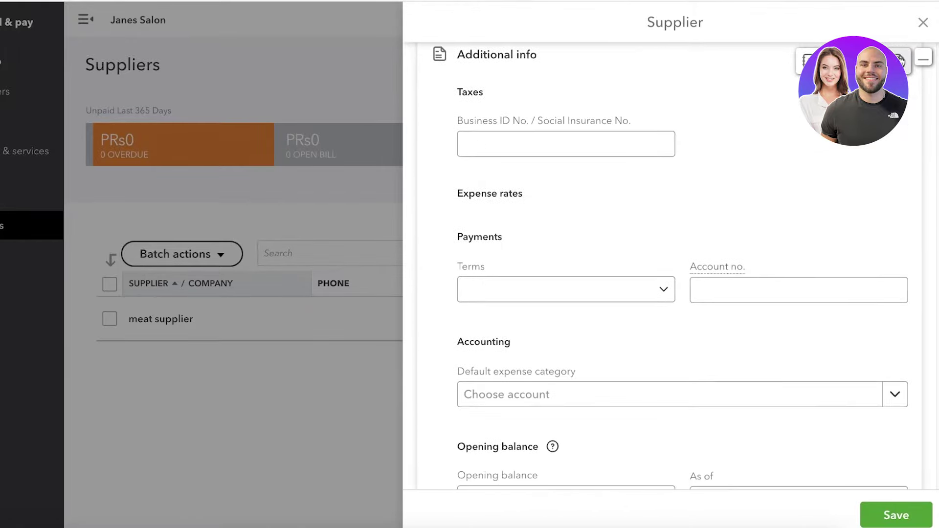
left_click(923, 22)
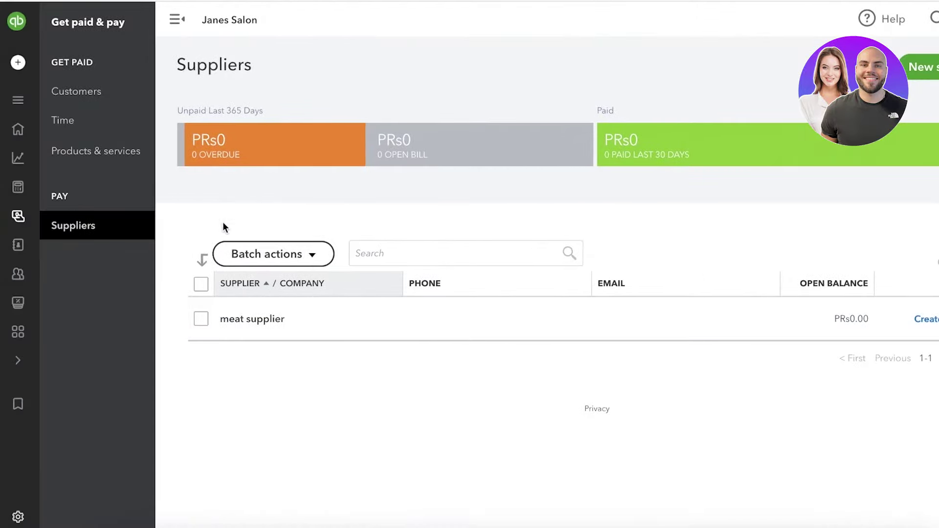
left_click(54, 152)
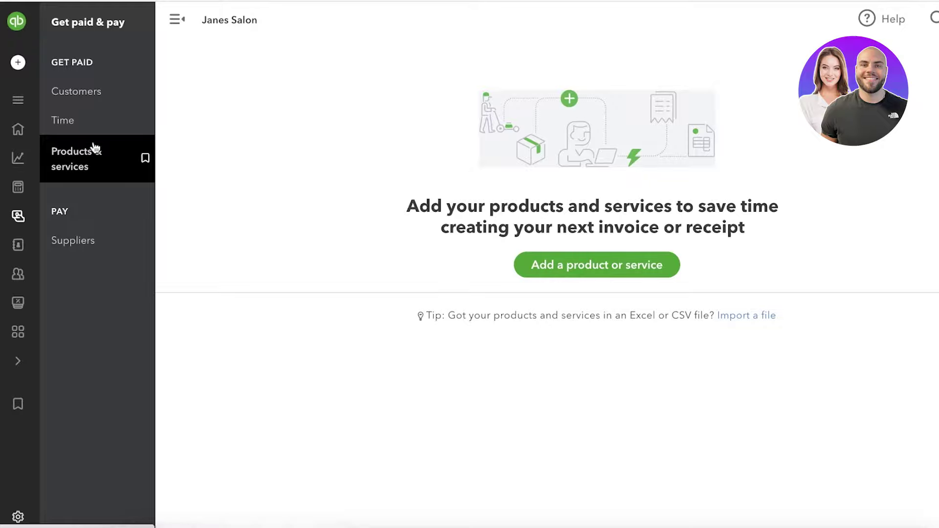
Create a new Service item to bring up a blank service form
left_click(620, 268)
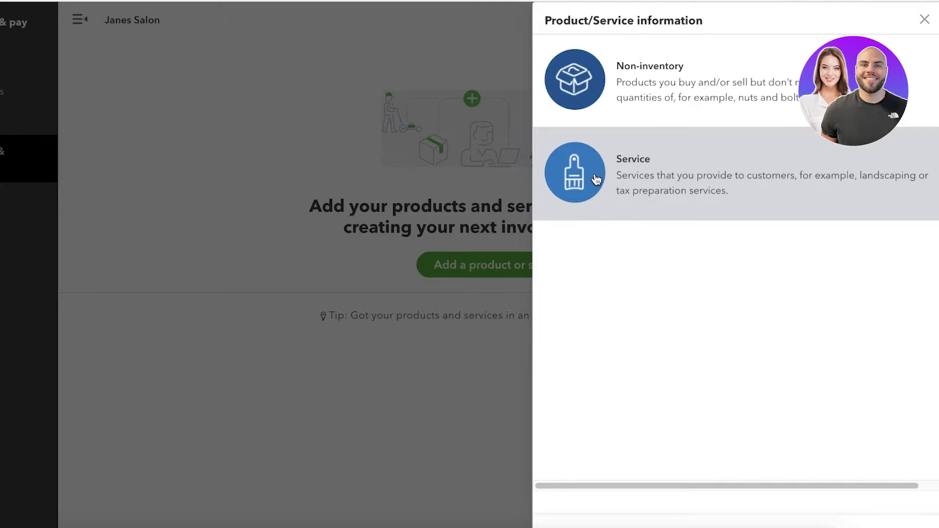
left_click(570, 180)
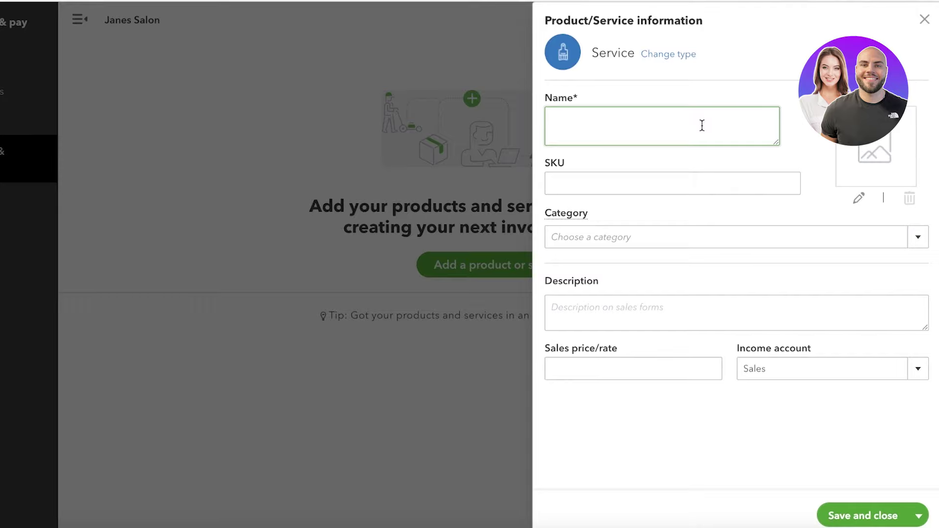
Name the service 'Mobile Screen Replacement', replacing the word 'Fixing' in 'Mobile Fixing'
type("Mobile Fixing")
triple_click(592, 114)
left_click_drag(608, 119, 593, 115)
triple_click(593, 116)
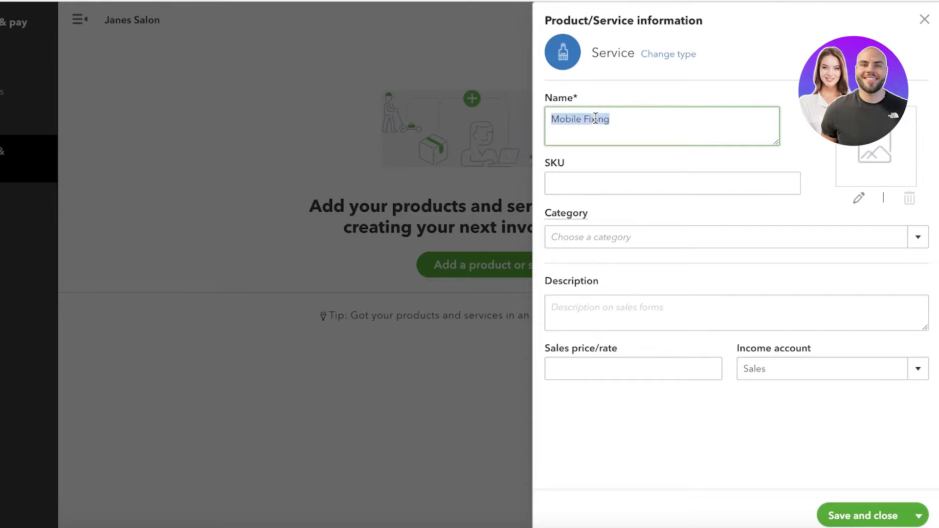
left_click(605, 122)
double_click(591, 119)
left_click(594, 119)
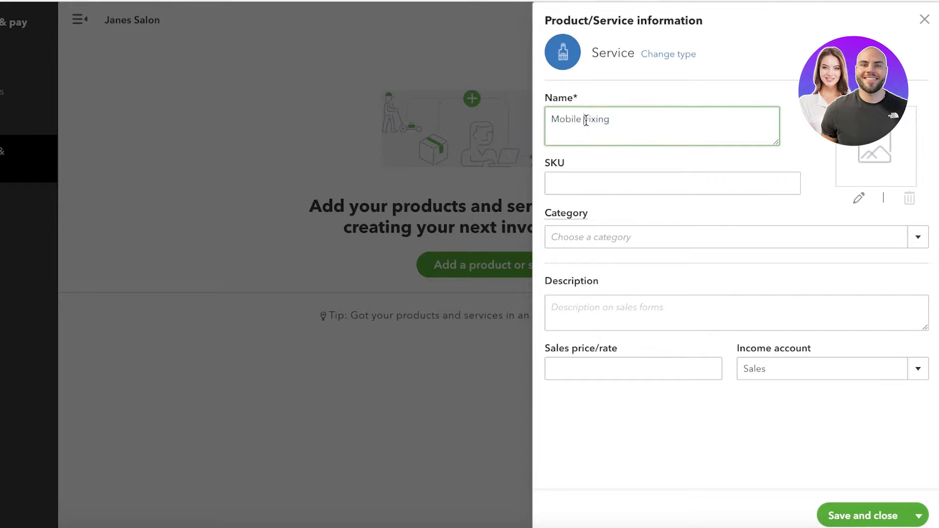
double_click(594, 120)
type("Screen Replacement")
Leave SKU, category and description blank, enter sales price 100, then close the form
left_click(688, 188)
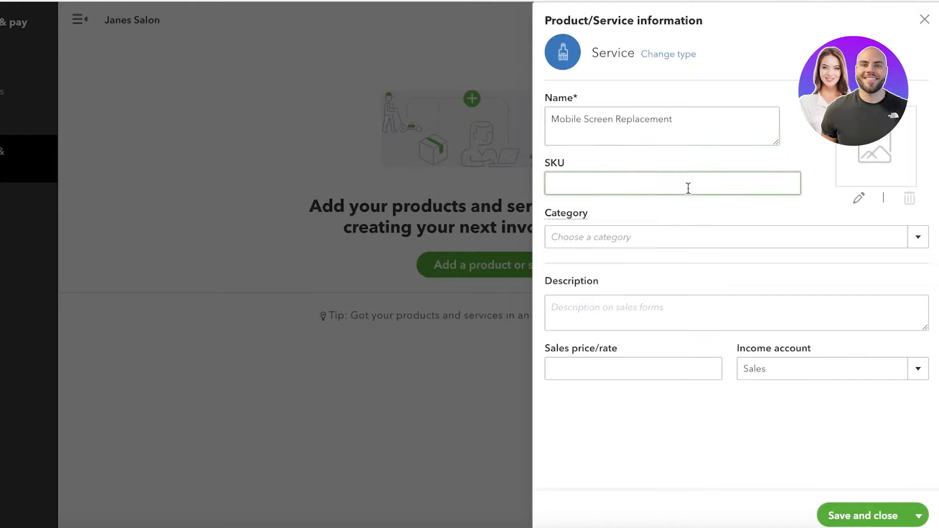
left_click(681, 235)
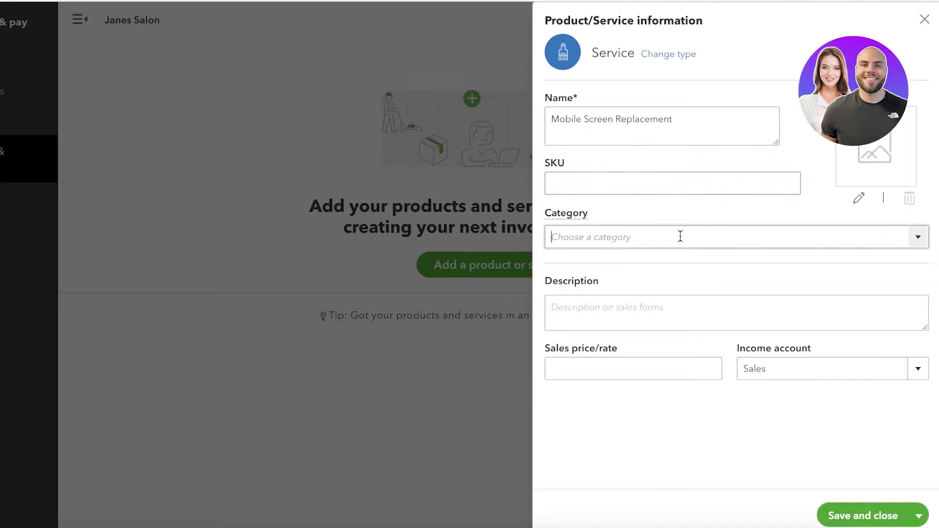
left_click(919, 238)
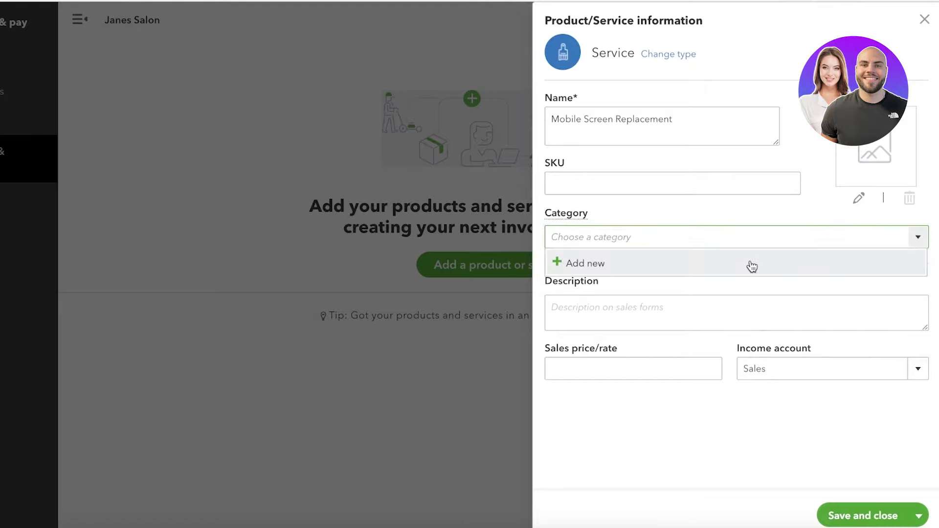
left_click(739, 218)
left_click(662, 323)
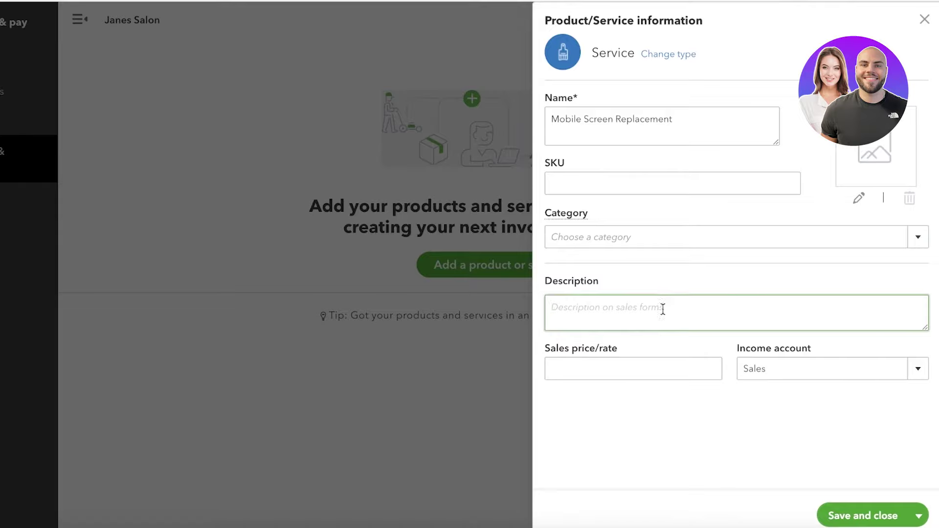
left_click(642, 371)
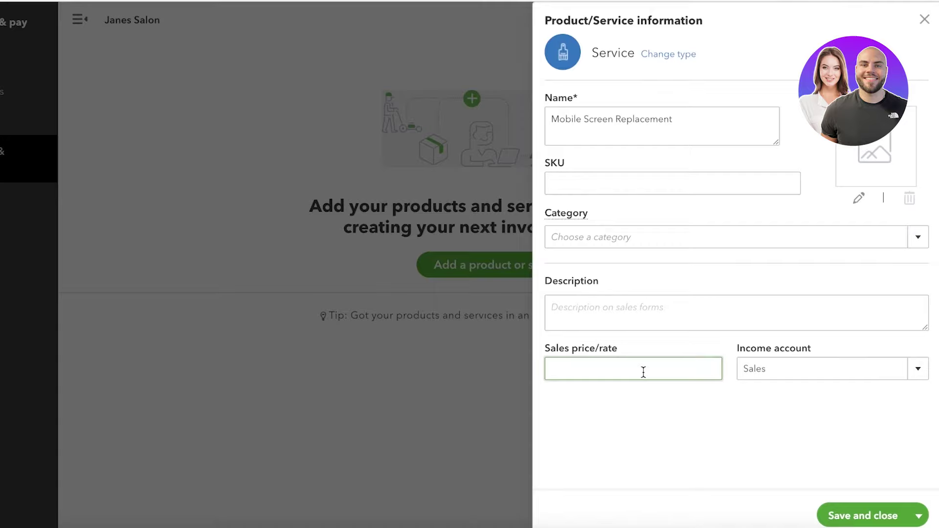
type("100")
left_click(920, 376)
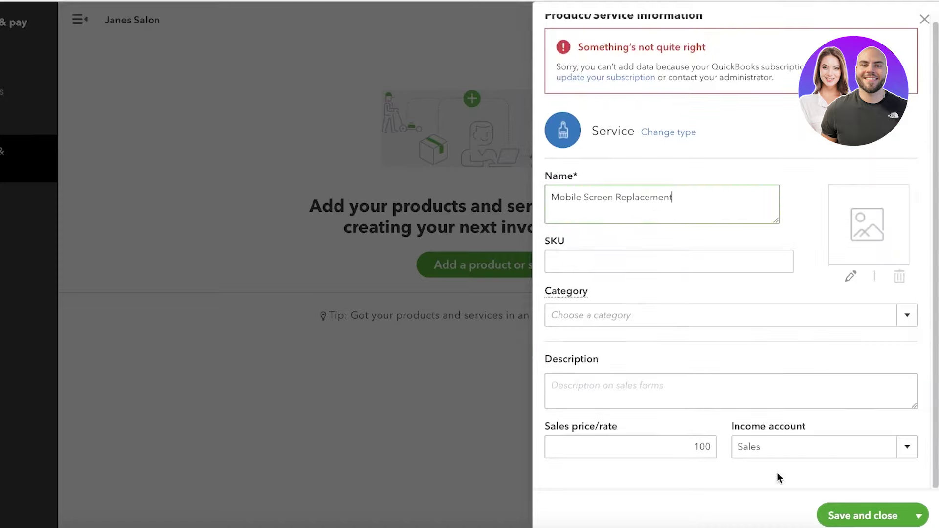
left_click(924, 19)
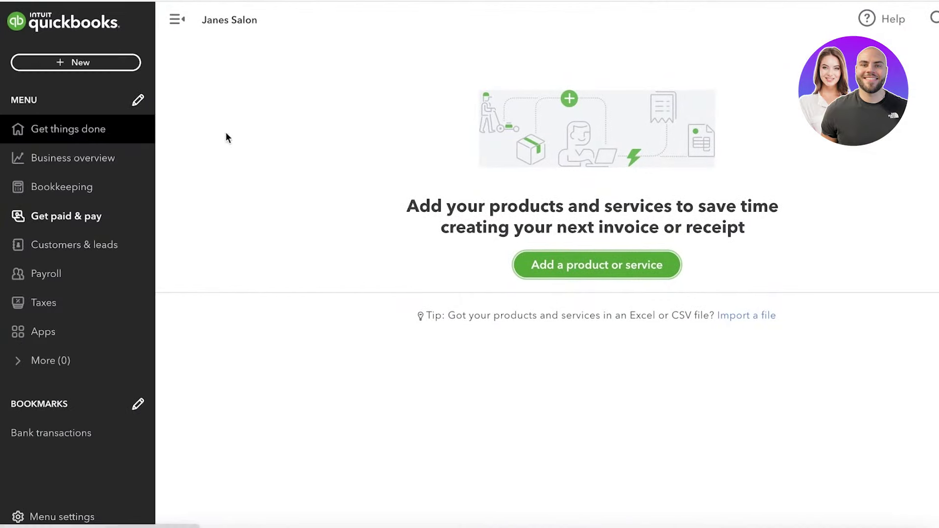
View the Time page's time entries, collapsing and re-expanding the sidebar
left_click(93, 132)
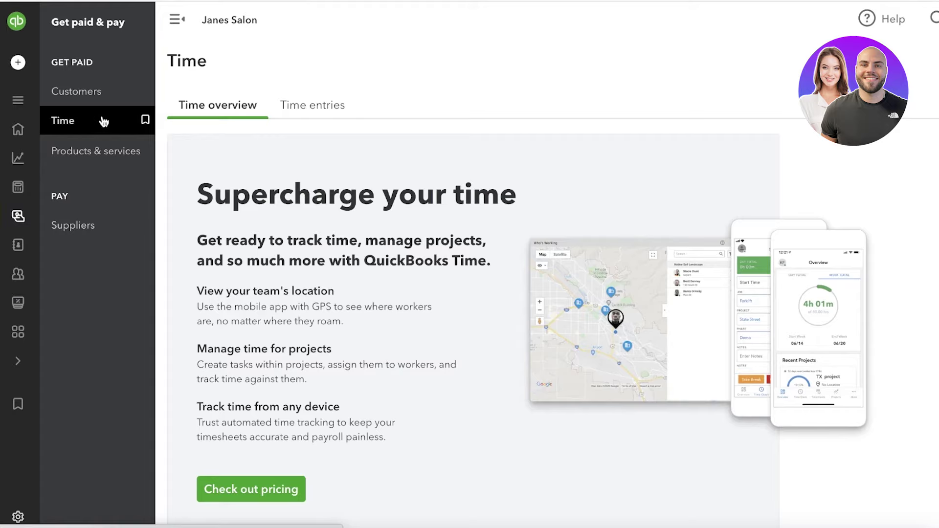
left_click(299, 104)
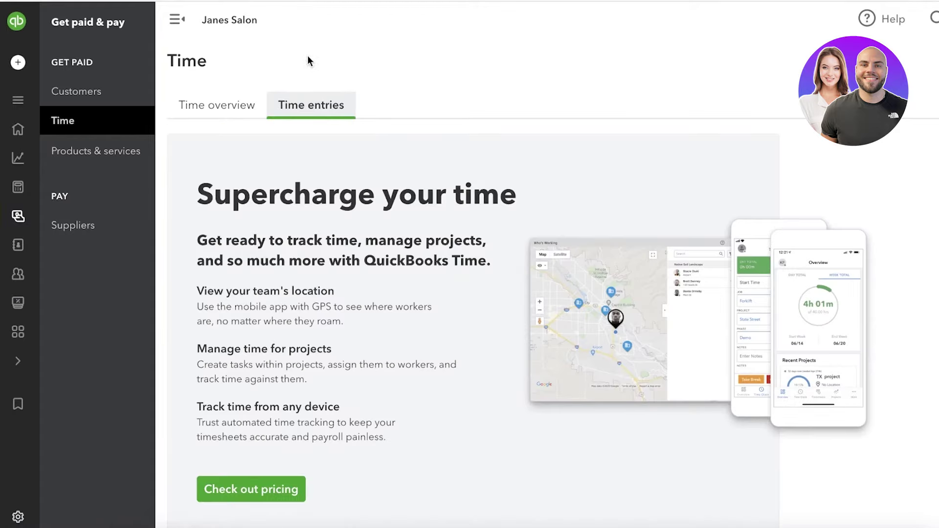
left_click(177, 19)
left_click(27, 29)
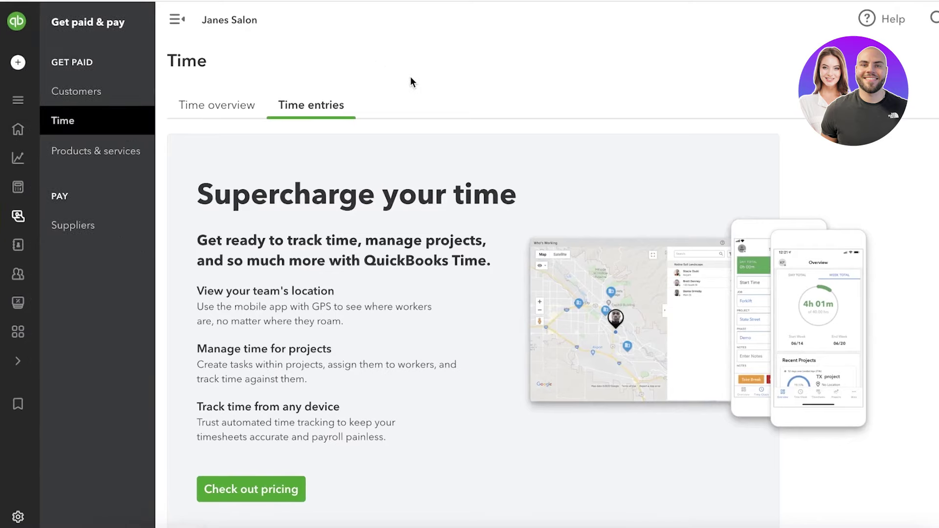
Visit Customers, return to Get things done, and briefly open the gear and menu settings
left_click(104, 98)
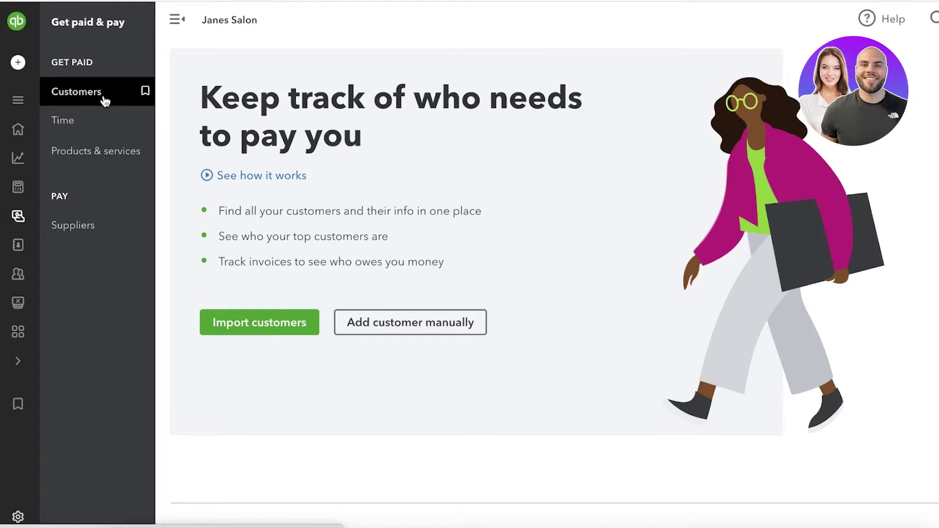
mouse_move(10, 99)
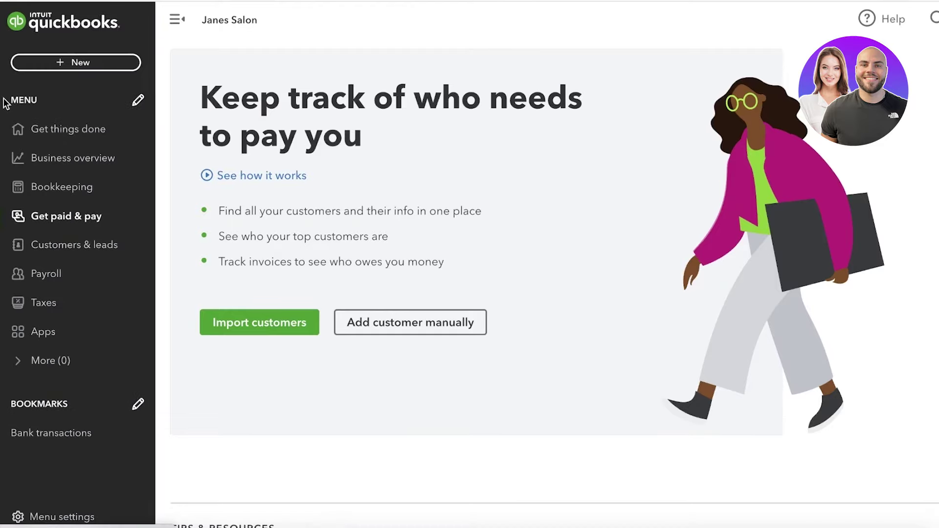
left_click(39, 130)
left_click(936, 19)
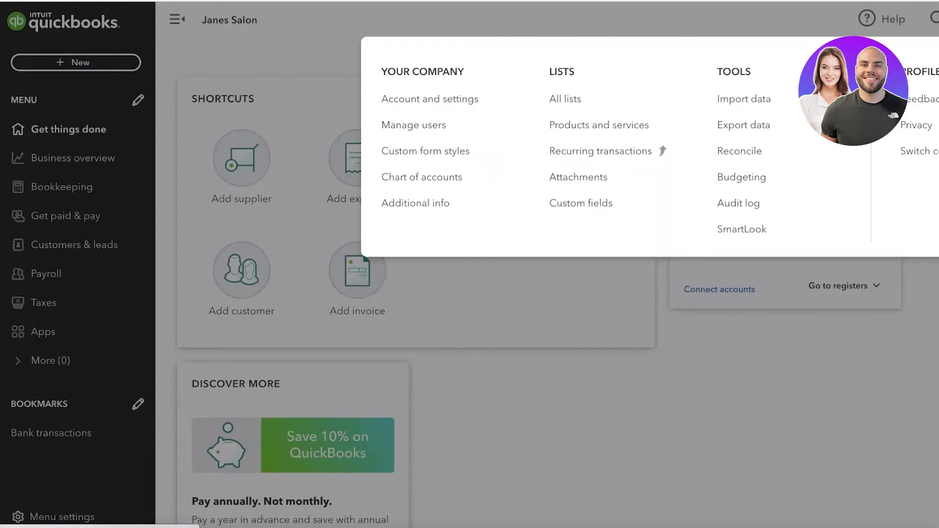
left_click(459, 442)
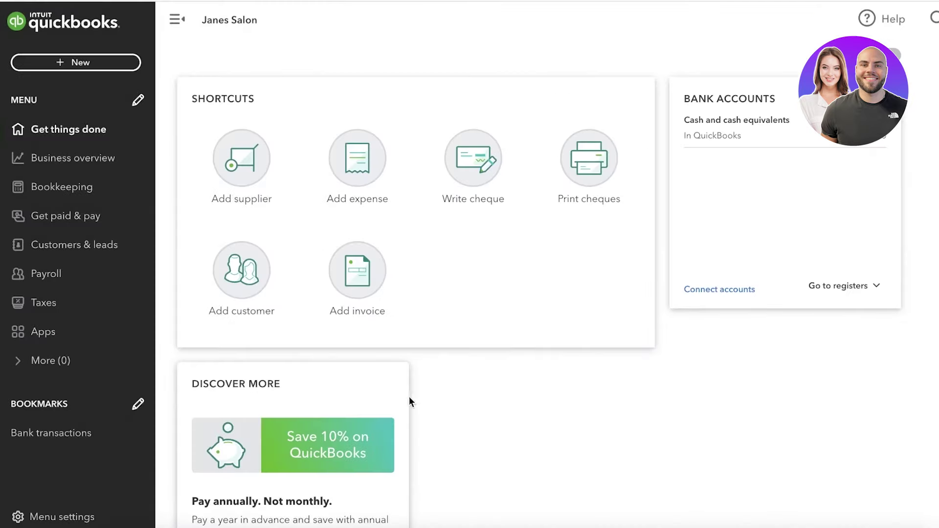
left_click(54, 517)
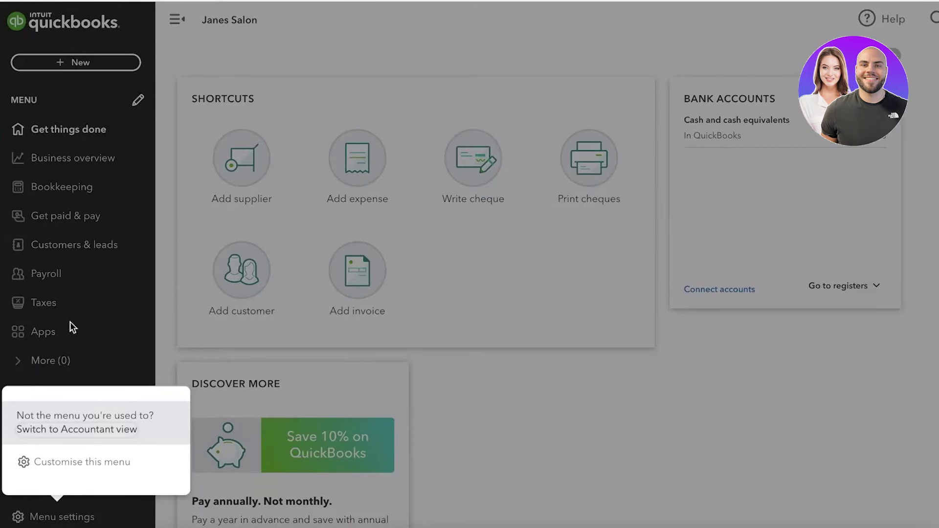
left_click(670, 380)
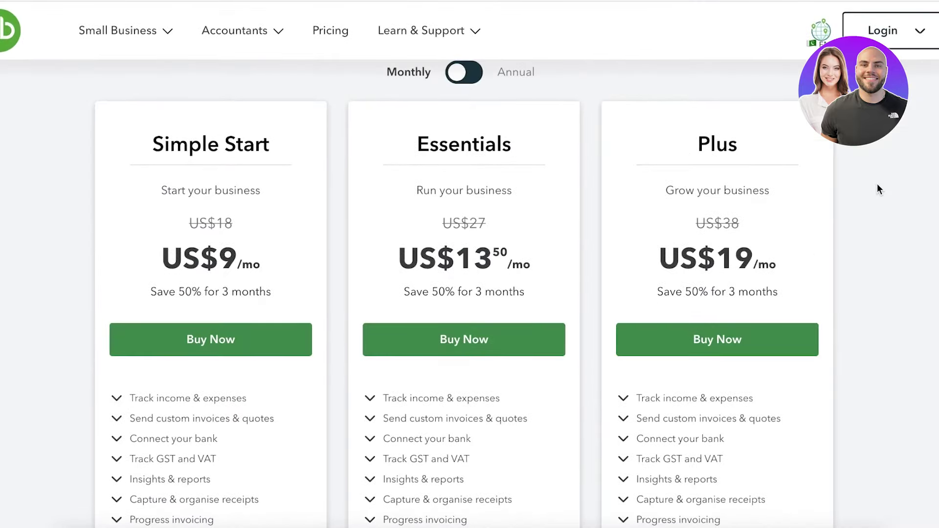
scroll(831, 215, "up", 1)
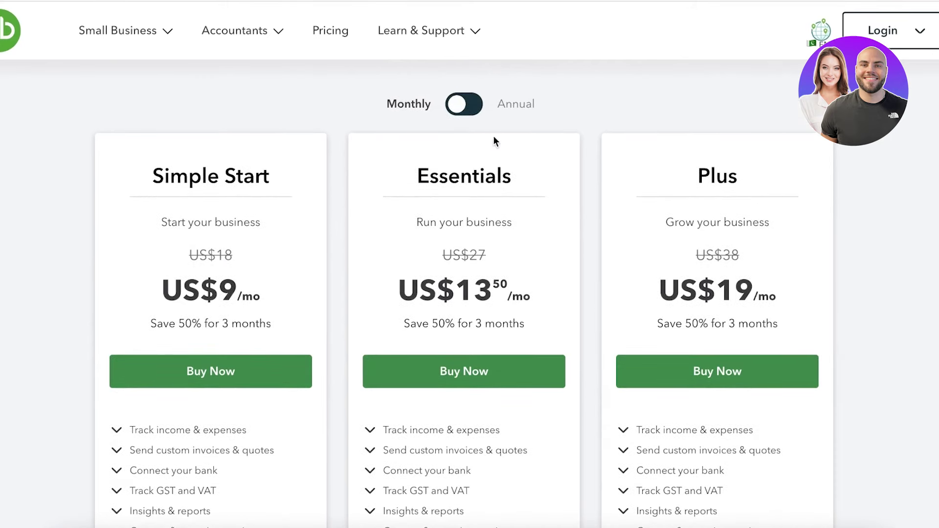
left_click(464, 104)
left_click(463, 106)
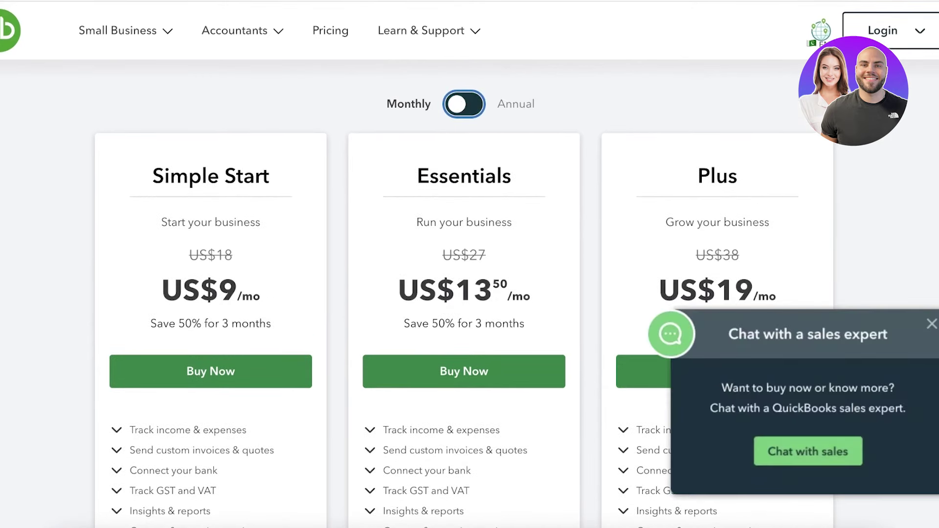
left_click(931, 323)
scroll(880, 323, "up", 1)
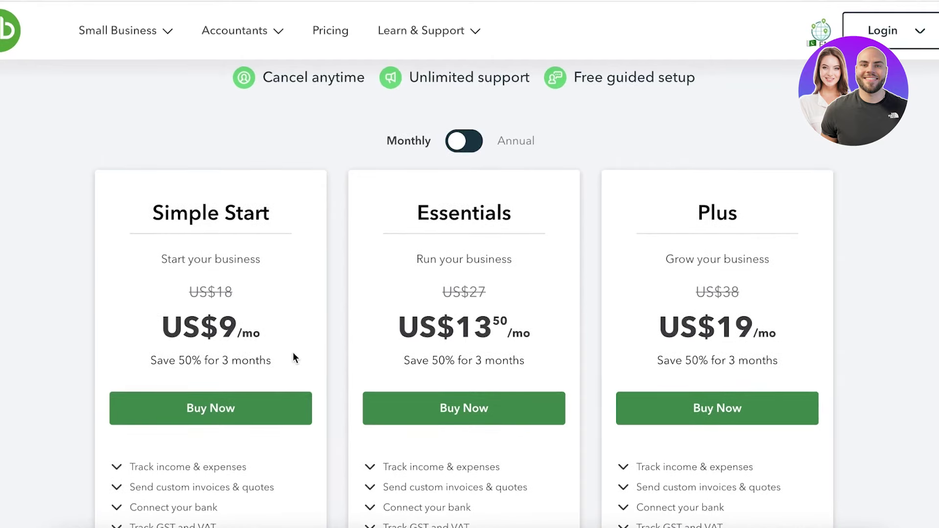
scroll(294, 357, "down", 3)
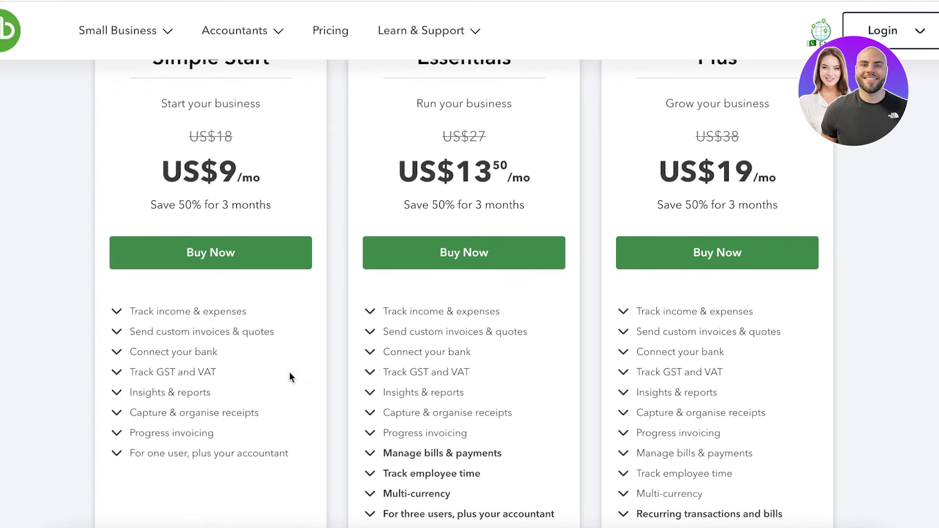
scroll(289, 371, "up", 1)
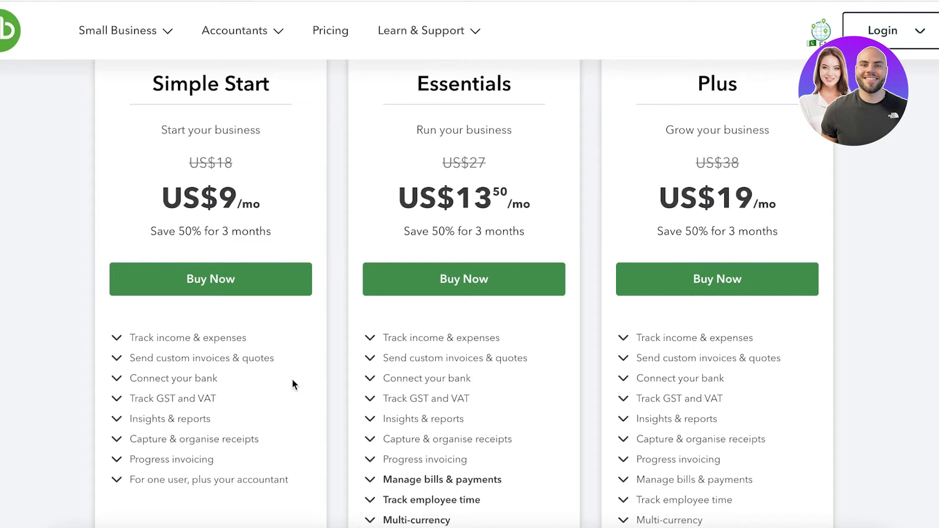
scroll(293, 380, "down", 2)
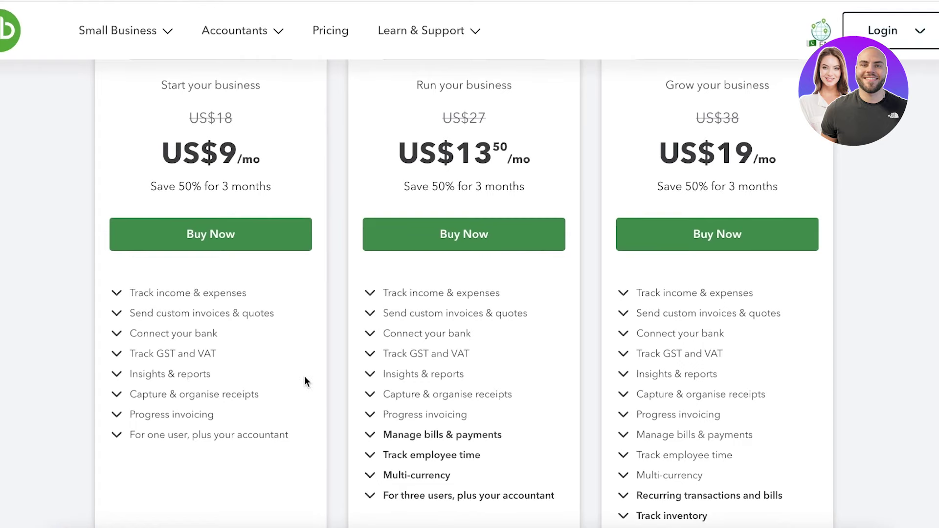
scroll(374, 379, "down", 2)
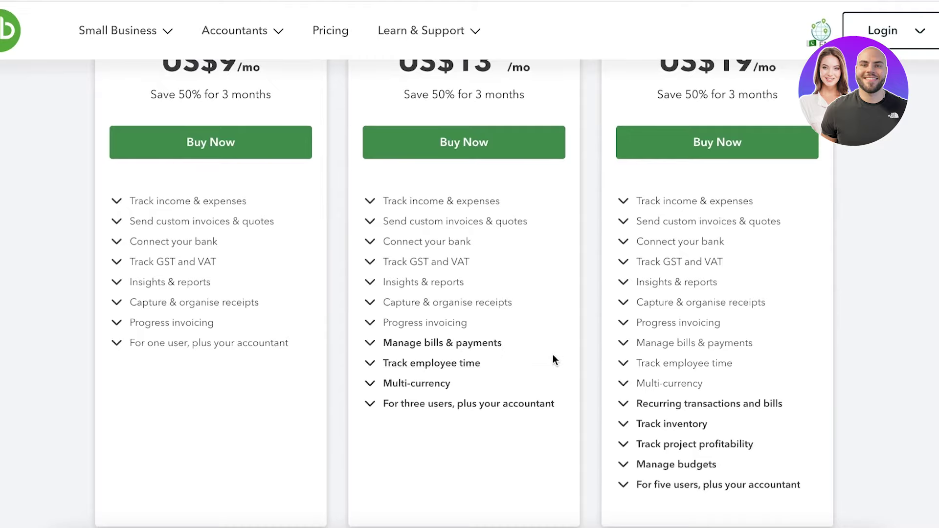
scroll(553, 354, "up", 8)
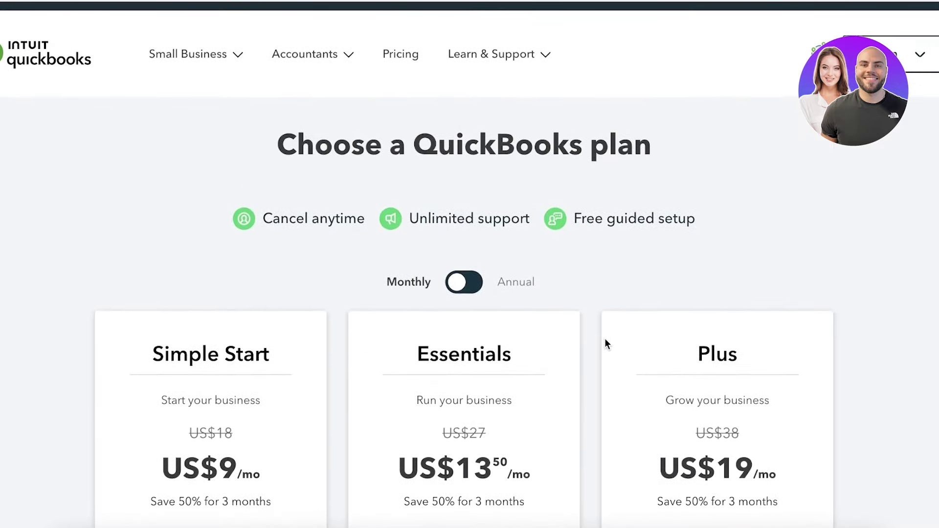
scroll(605, 338, "down", 4)
scroll(912, 140, "down", 4)
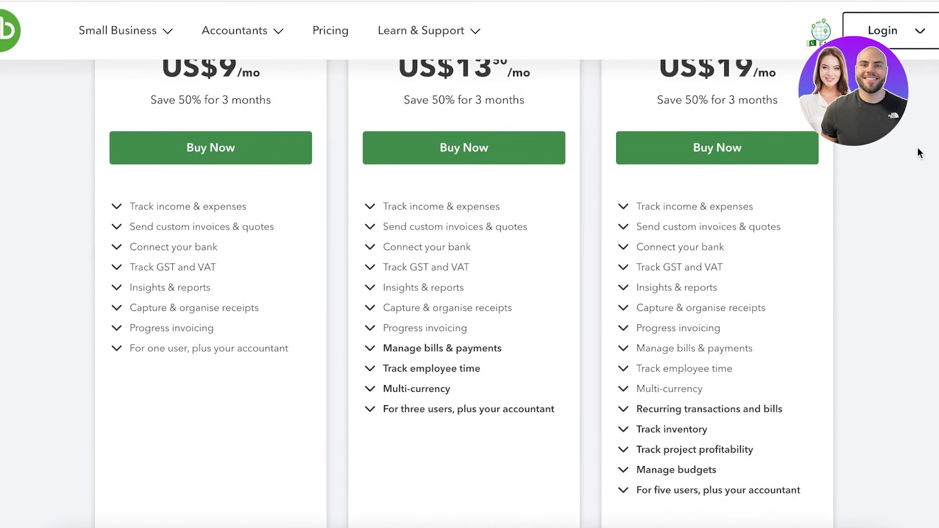
scroll(915, 149, "down", 1)
scroll(841, 189, "up", 1)
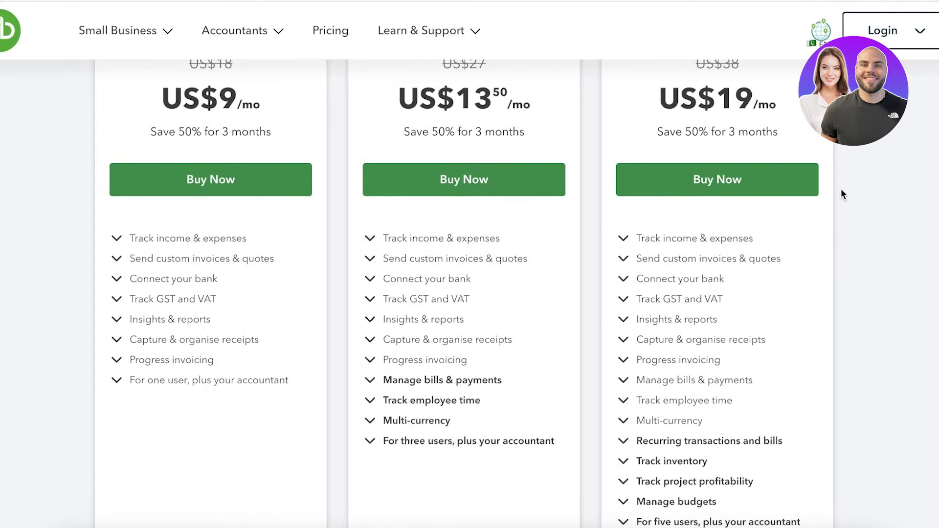
scroll(841, 188, "up", 6)
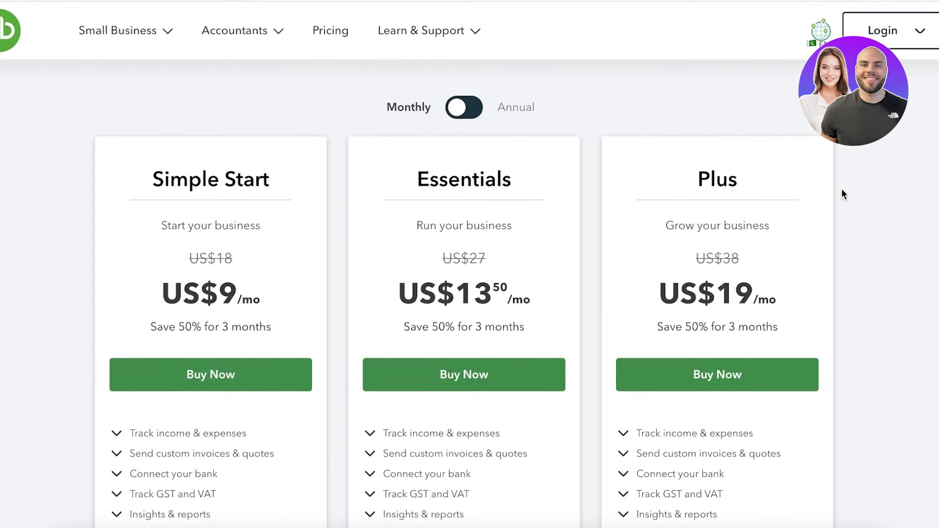